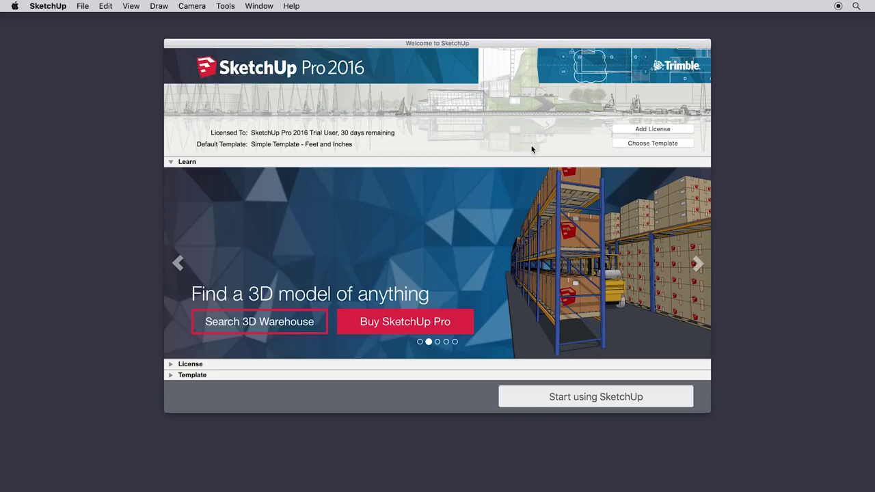
# Step: Pick Woodworking - Inches as the default template and start a new model
pyautogui.click(620, 147)
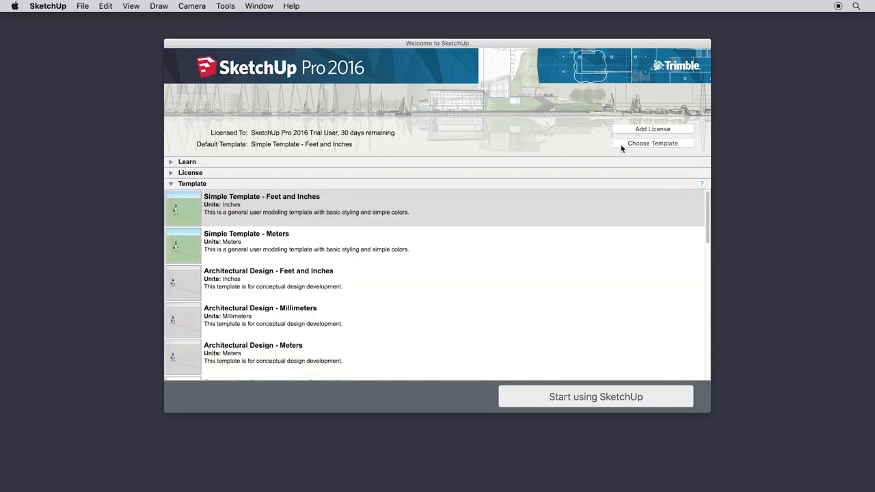
pyautogui.moveTo(708, 203); pyautogui.dragTo(709, 248)
pyautogui.click(645, 236)
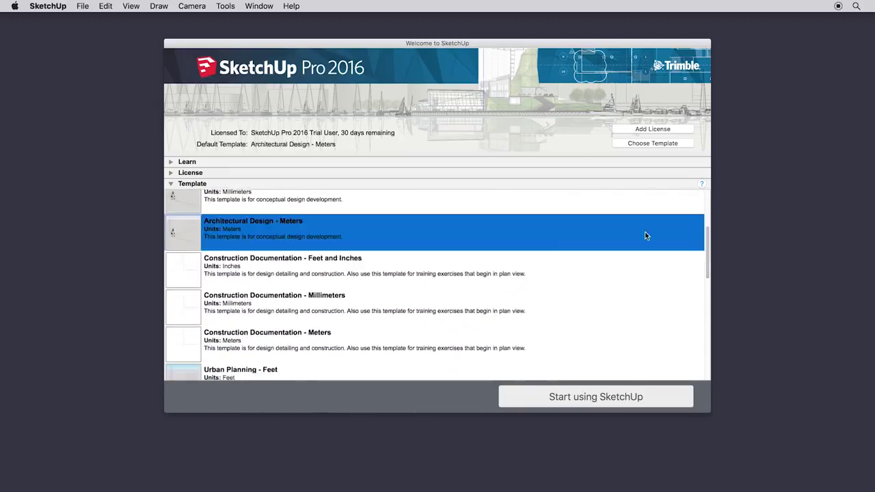
pyautogui.moveTo(707, 249); pyautogui.dragTo(710, 275)
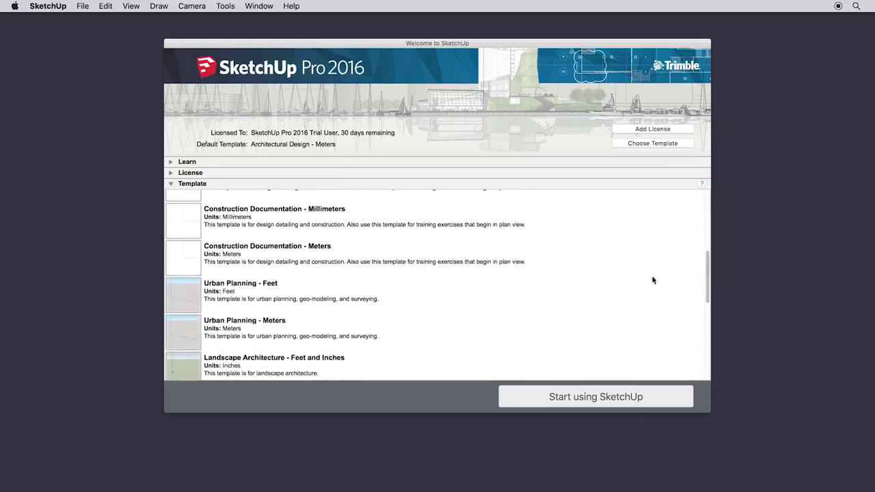
pyautogui.click(595, 288)
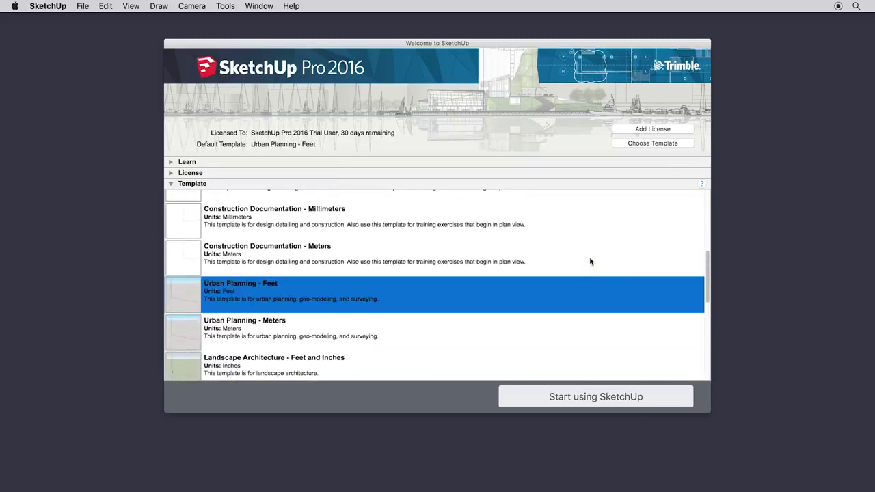
pyautogui.click(591, 260)
pyautogui.moveTo(707, 276); pyautogui.dragTo(708, 306)
pyautogui.click(632, 283)
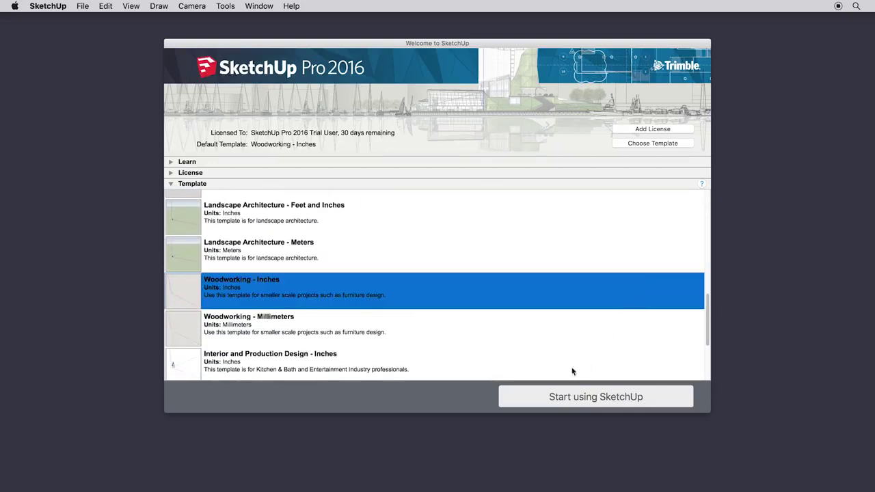
pyautogui.click(534, 400)
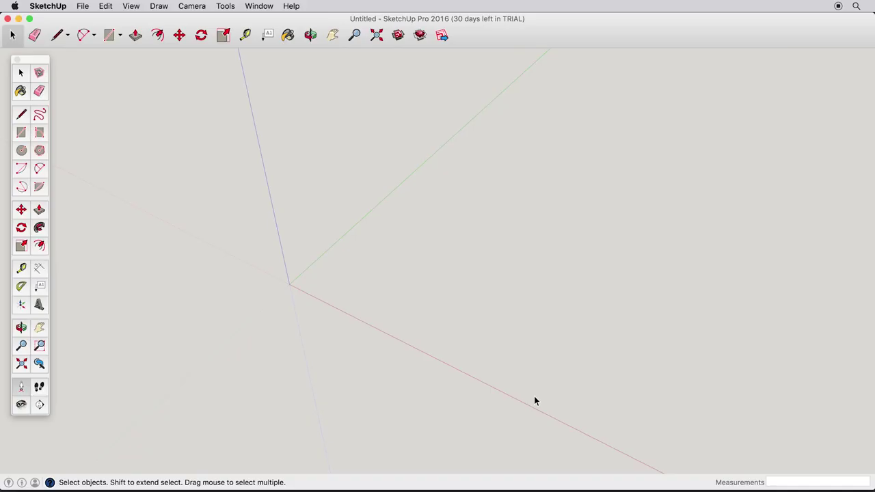
# Step: Switch the camera to the standard Iso view
pyautogui.click(193, 7)
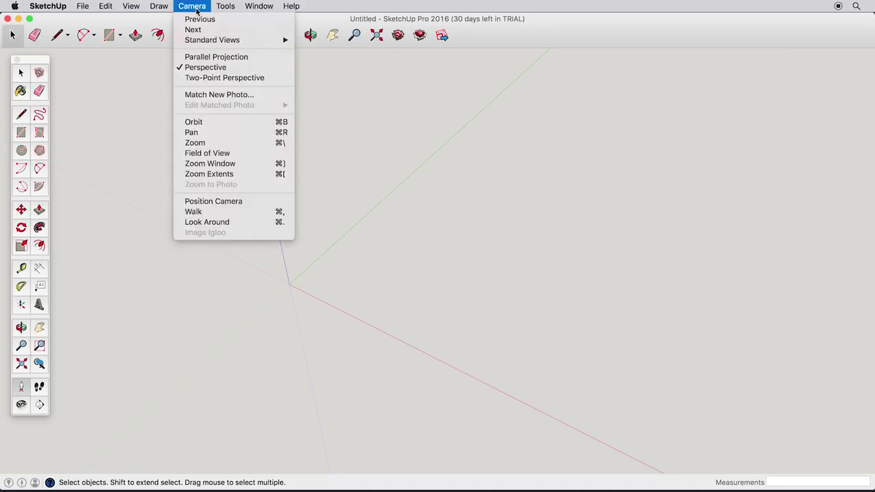
pyautogui.moveTo(252, 42)
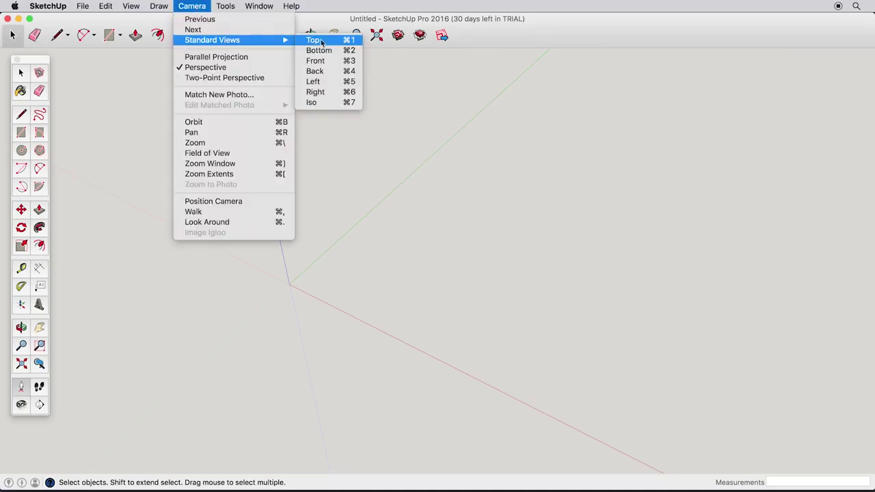
pyautogui.click(327, 103)
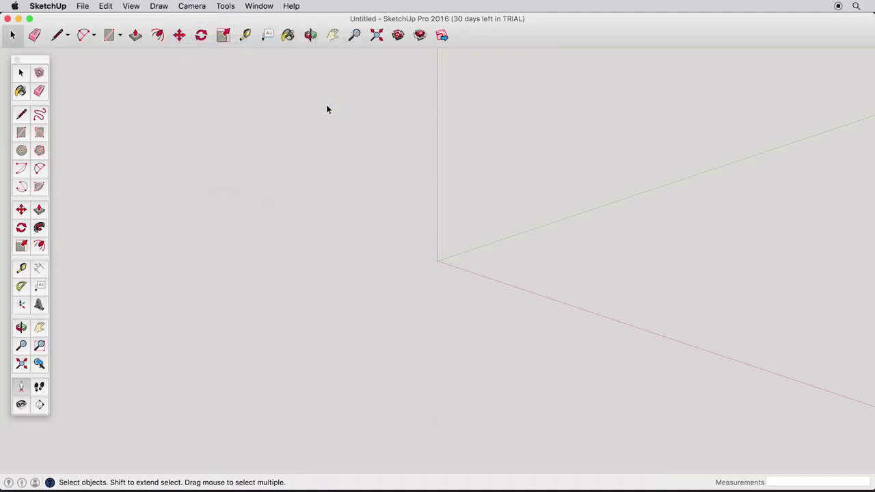
# Step: Draw one large rectangle with three smaller rectangles scattered around it
pyautogui.click(21, 133)
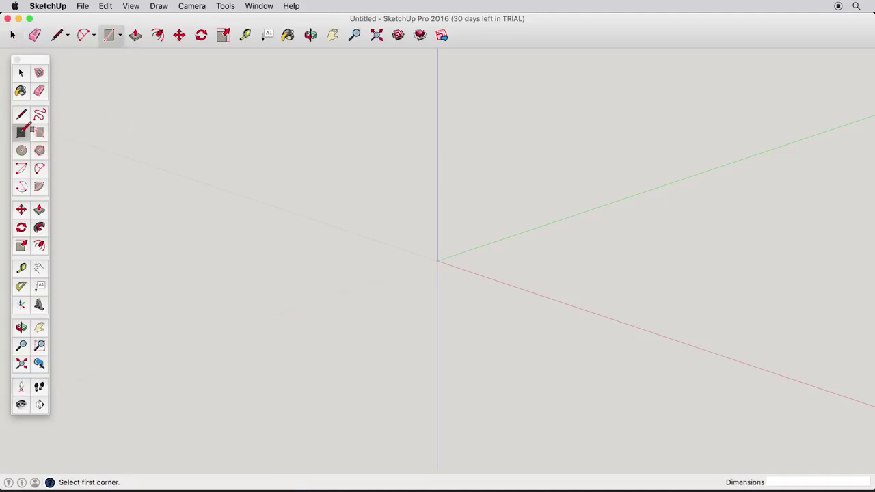
pyautogui.click(83, 260)
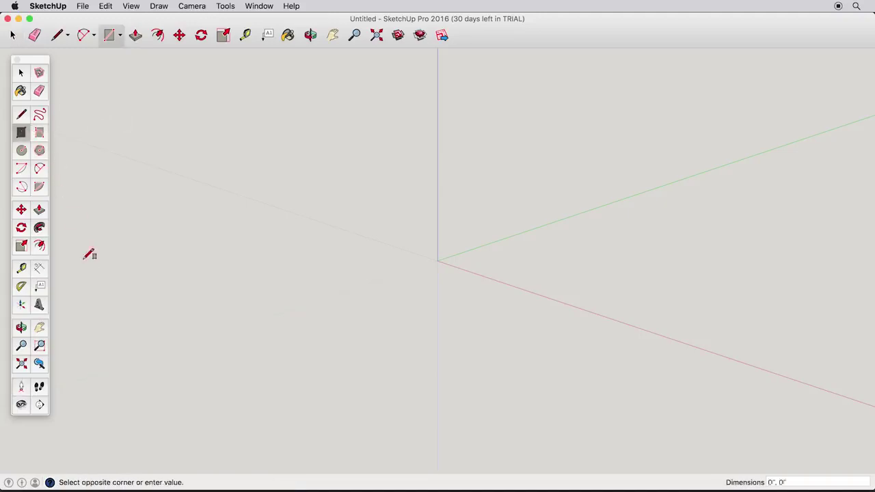
pyautogui.click(770, 219)
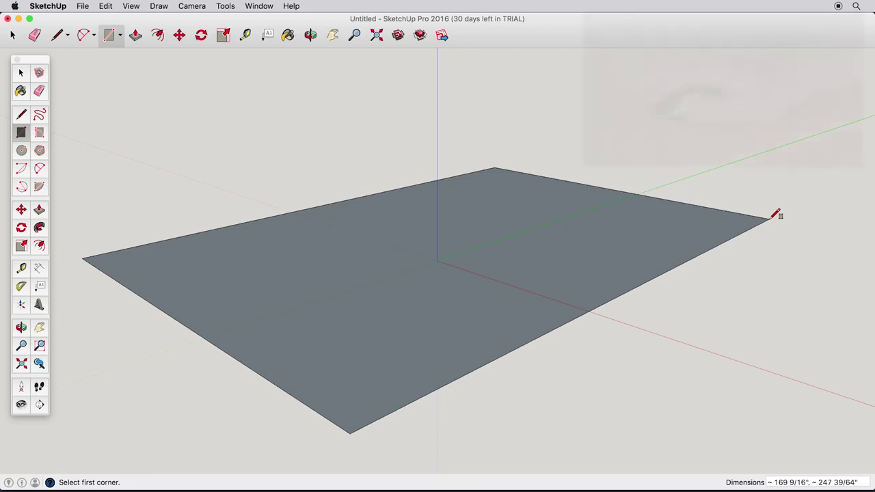
pyautogui.click(753, 239)
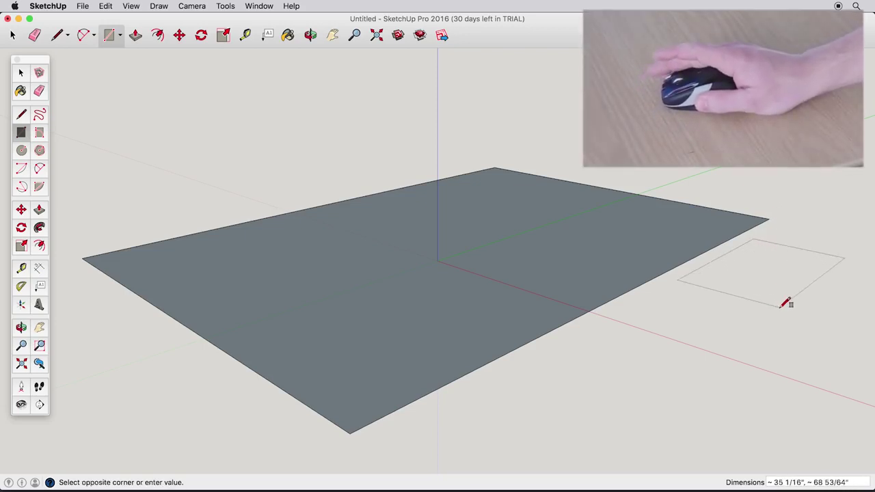
pyautogui.click(781, 307)
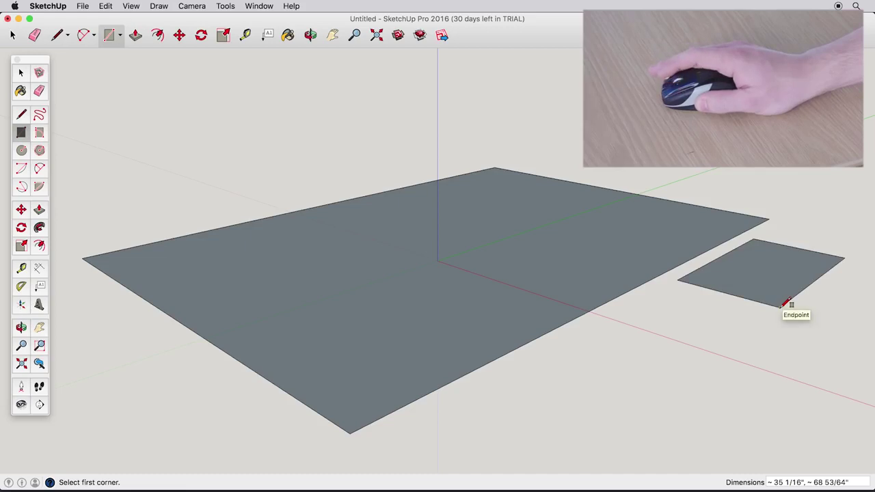
pyautogui.click(816, 360)
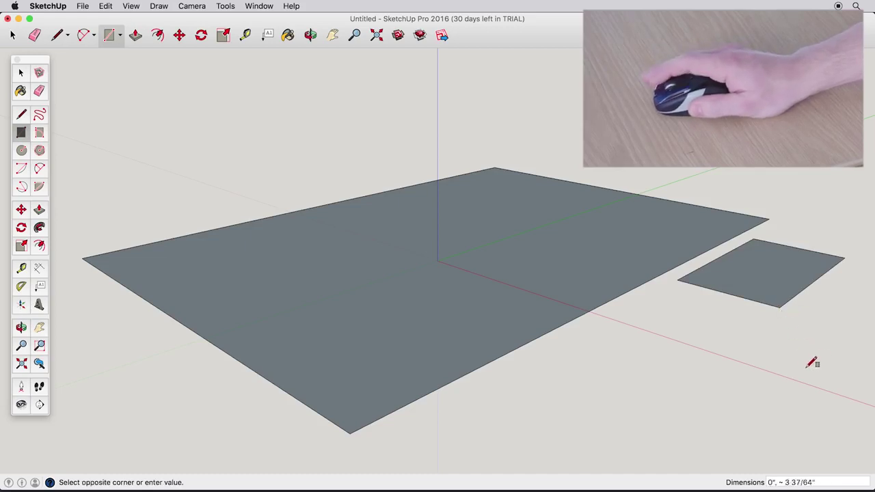
pyautogui.click(592, 381)
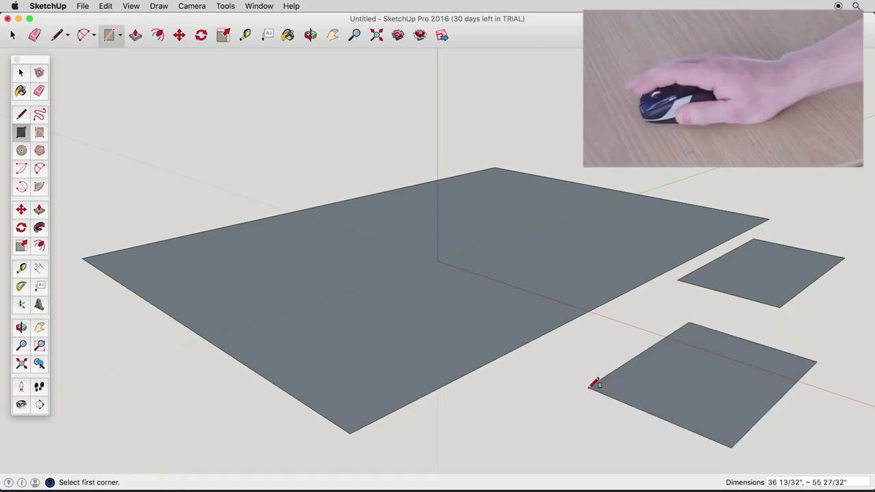
pyautogui.click(385, 182)
pyautogui.click(253, 172)
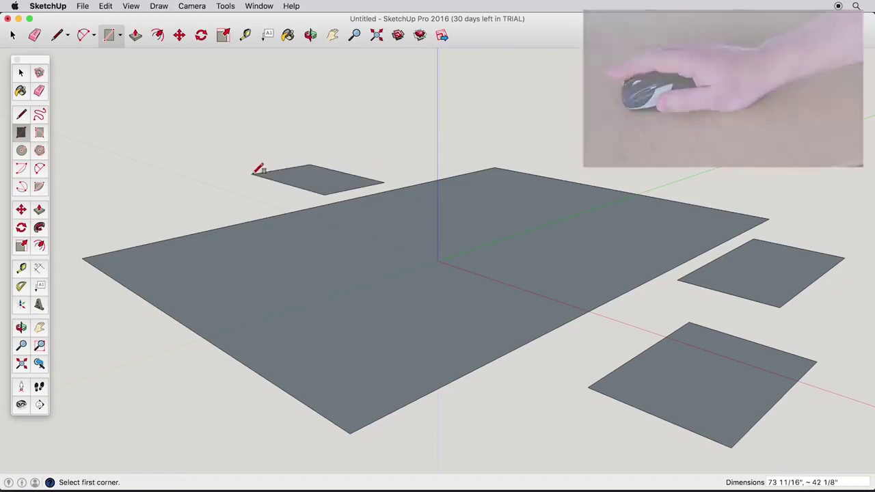
pyautogui.click(106, 6)
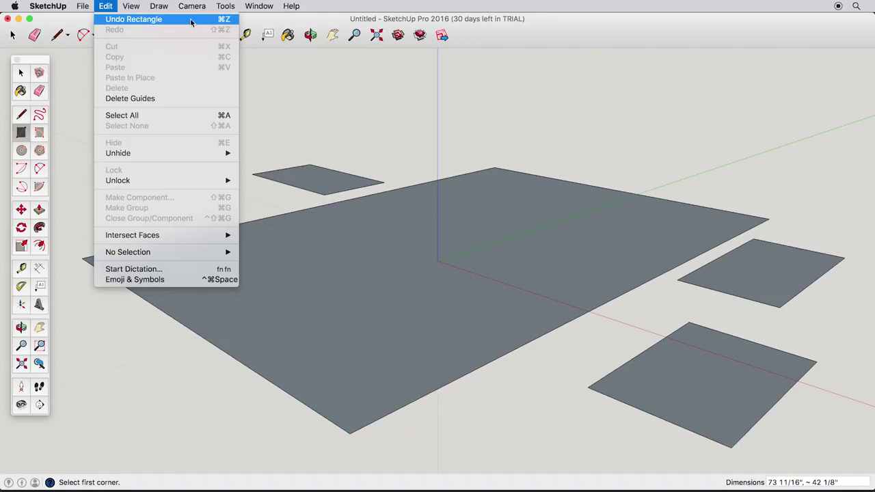
# Step: Undo all four rectangles through Edit > Undo Rectangle
pyautogui.click(191, 23)
pyautogui.click(110, 7)
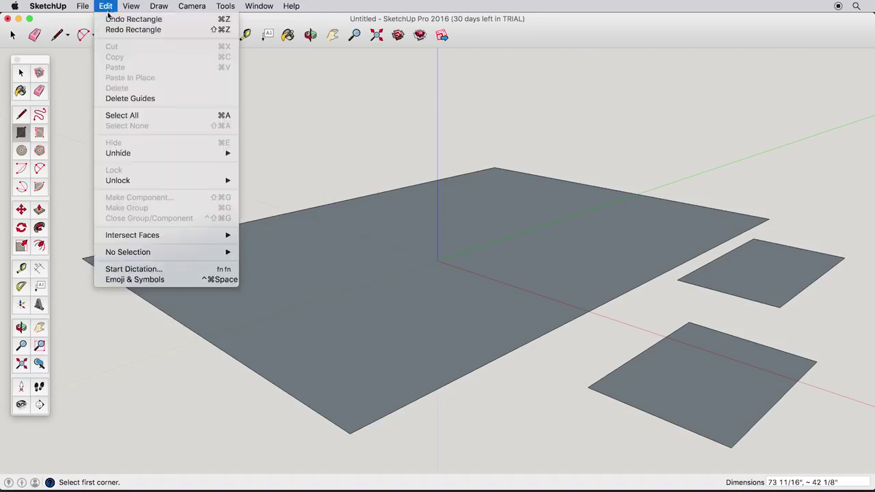
pyautogui.click(189, 24)
pyautogui.click(106, 6)
pyautogui.click(181, 24)
pyautogui.click(106, 7)
pyautogui.click(110, 19)
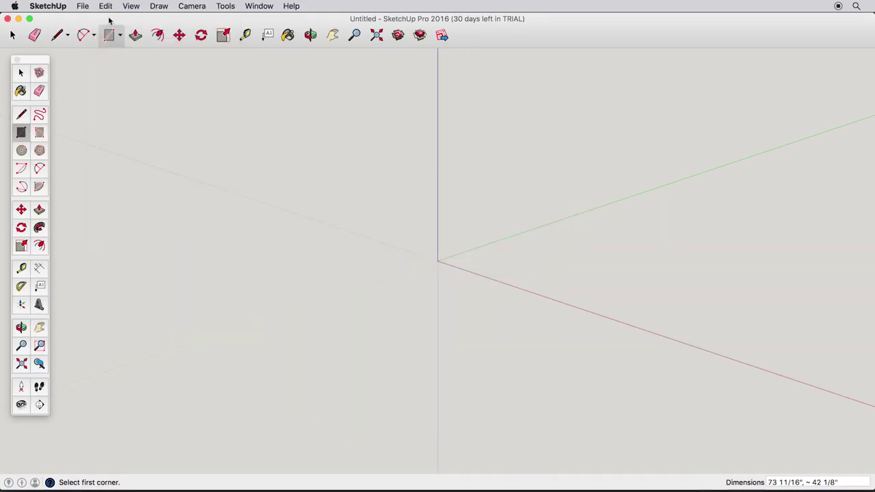
# Step: Draw a single large base rectangle on the ground
pyautogui.click(73, 257)
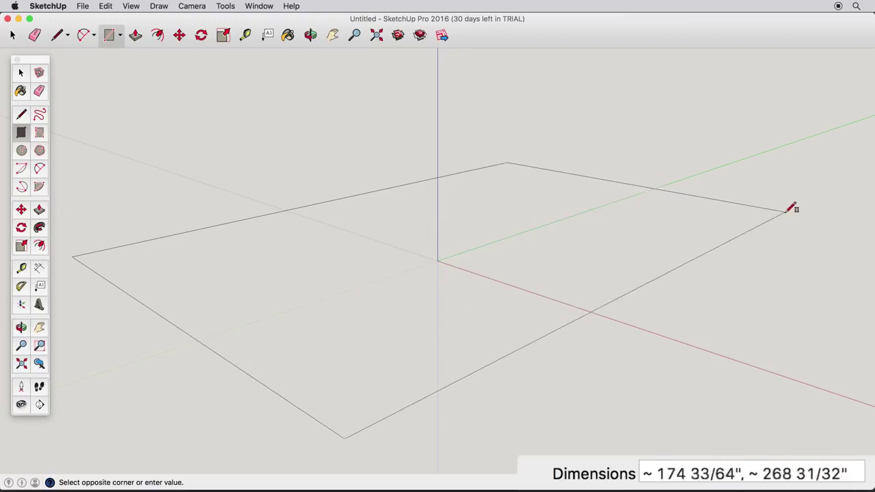
pyautogui.click(789, 211)
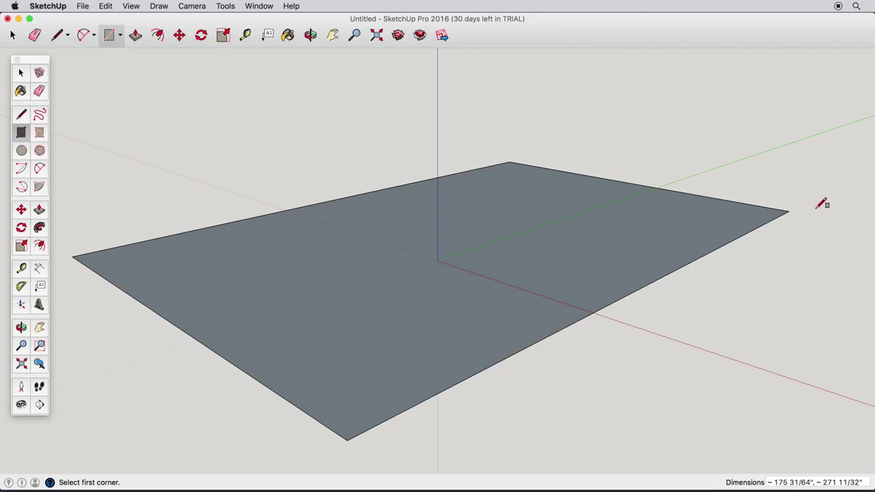
pyautogui.click(38, 211)
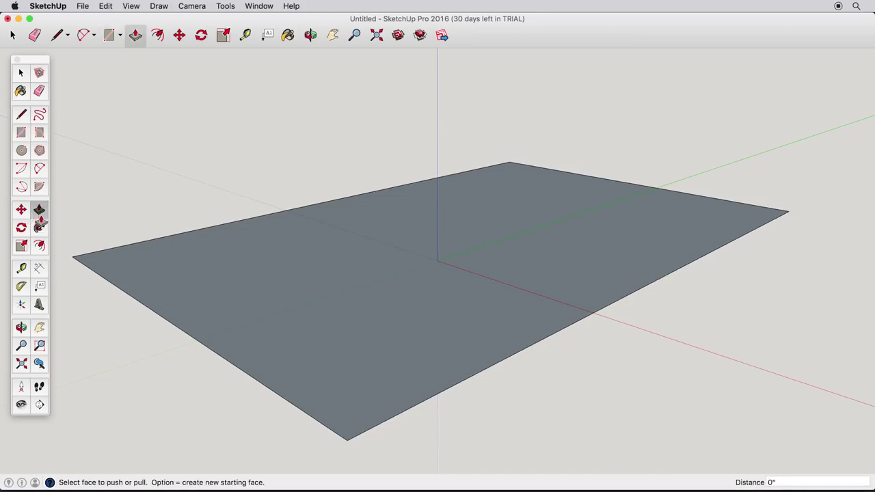
# Step: Pull the rectangle up about 65" into a box and push its front face in slightly
pyautogui.click(447, 290)
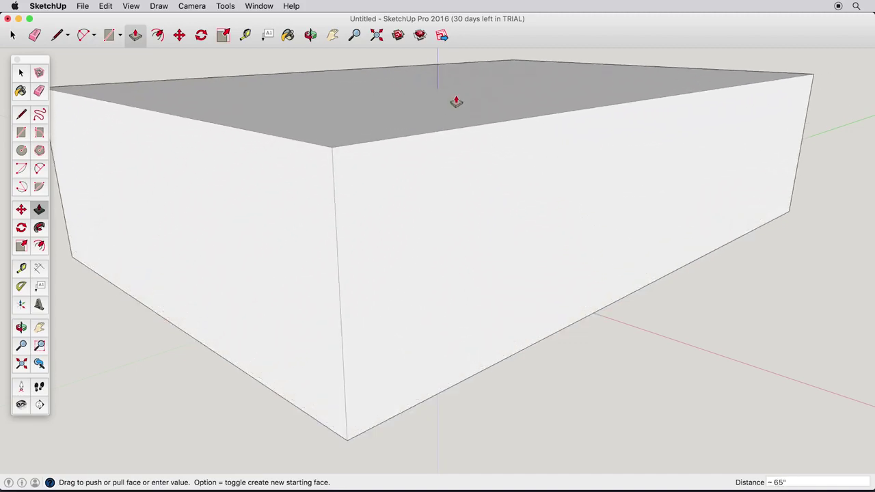
pyautogui.click(456, 101)
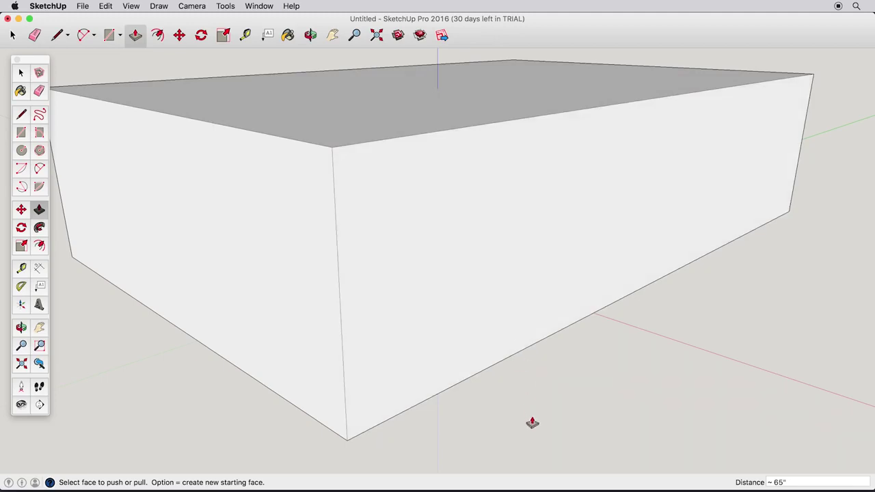
pyautogui.click(404, 311)
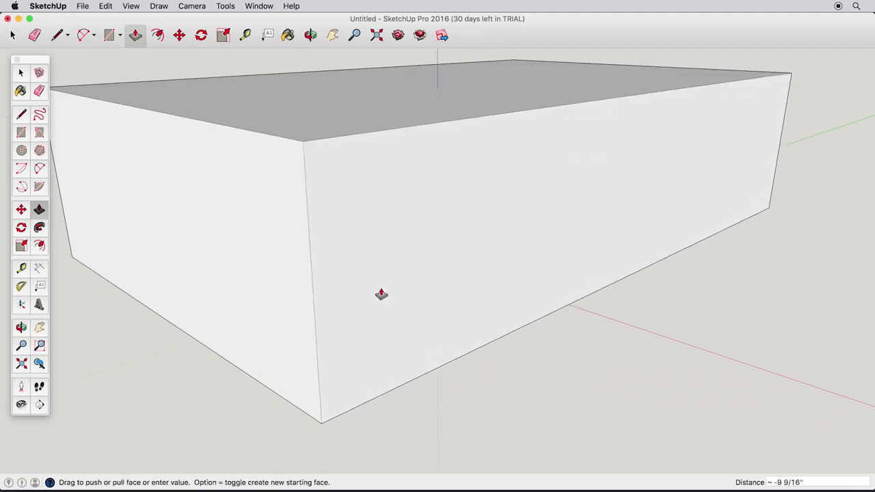
pyautogui.click(413, 314)
# Step: Push and pull the left face, then set the front-right face about 14" inward
pyautogui.click(301, 319)
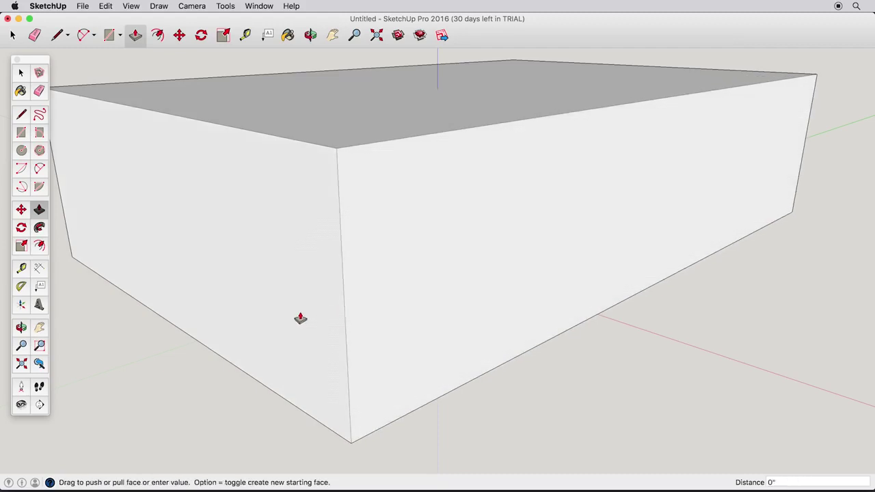
pyautogui.click(418, 286)
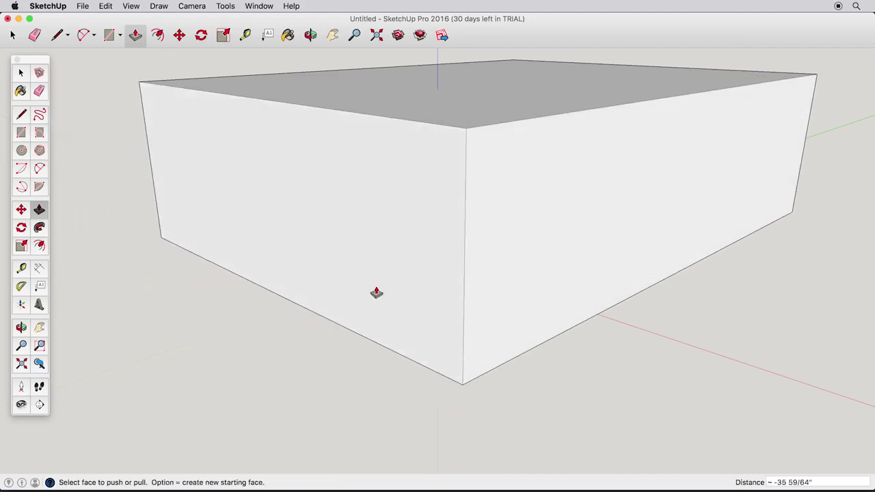
pyautogui.click(402, 279)
pyautogui.click(311, 328)
pyautogui.click(582, 289)
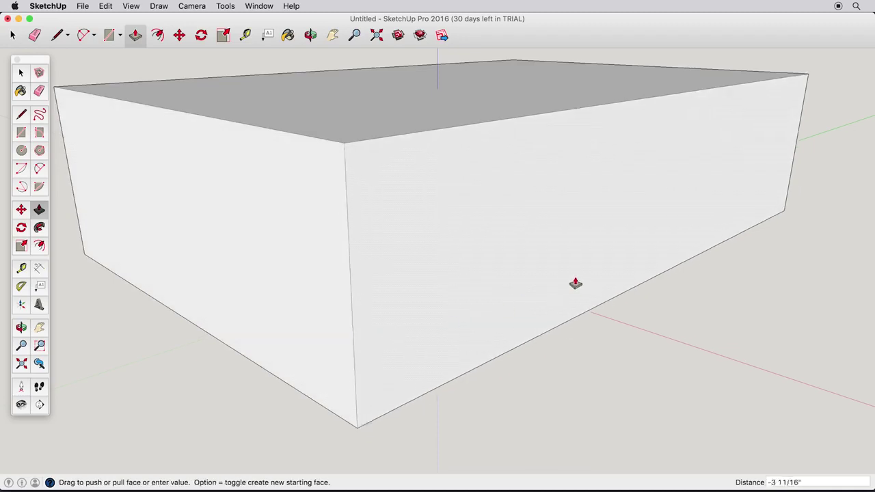
pyautogui.click(547, 279)
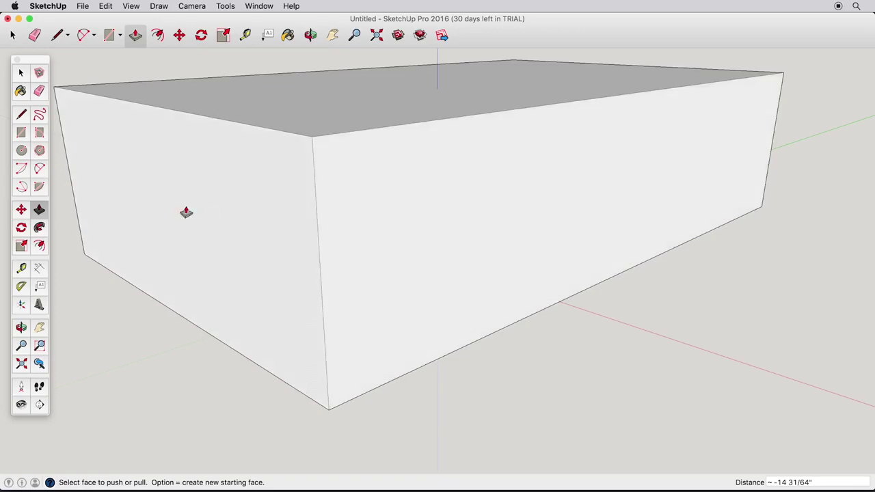
# Step: Draw a rectangle over the front face and push it in about 141" to hollow the box
pyautogui.click(22, 133)
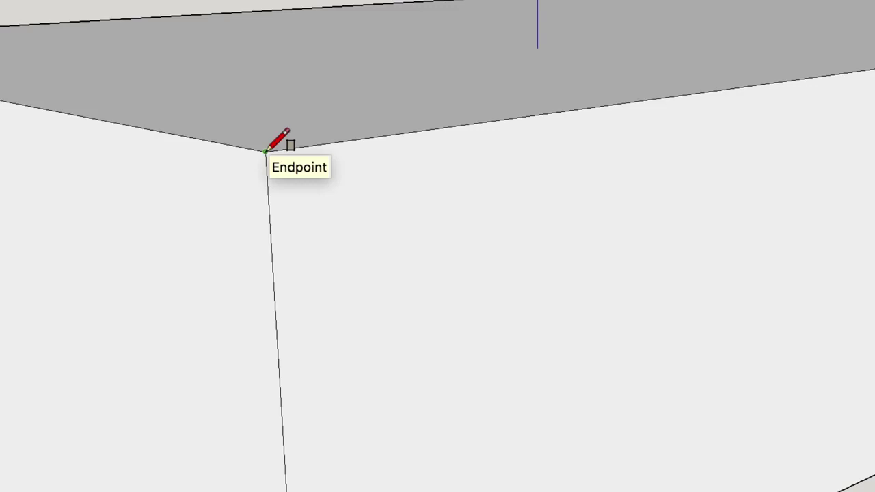
pyautogui.click(265, 150)
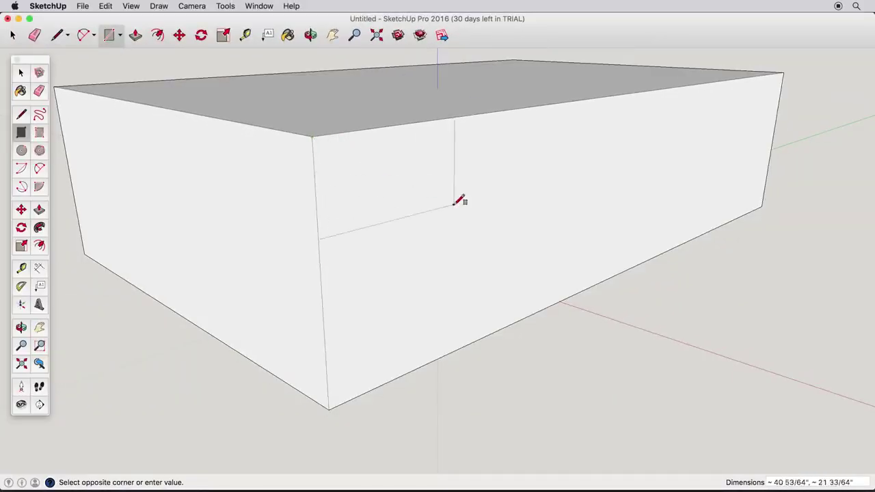
pyautogui.click(593, 278)
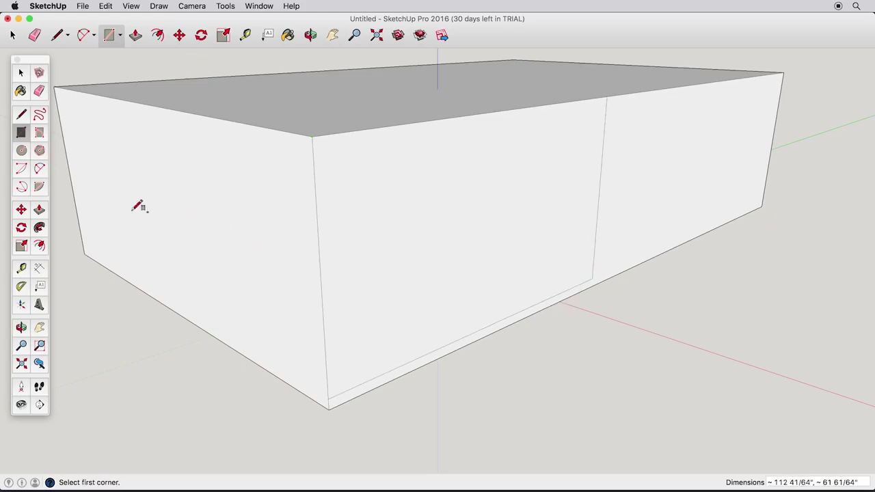
pyautogui.click(39, 211)
pyautogui.click(412, 238)
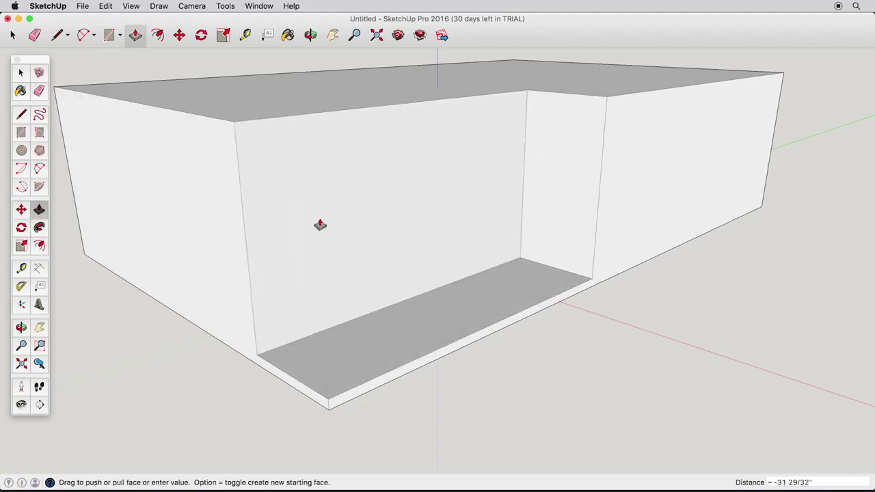
pyautogui.click(142, 208)
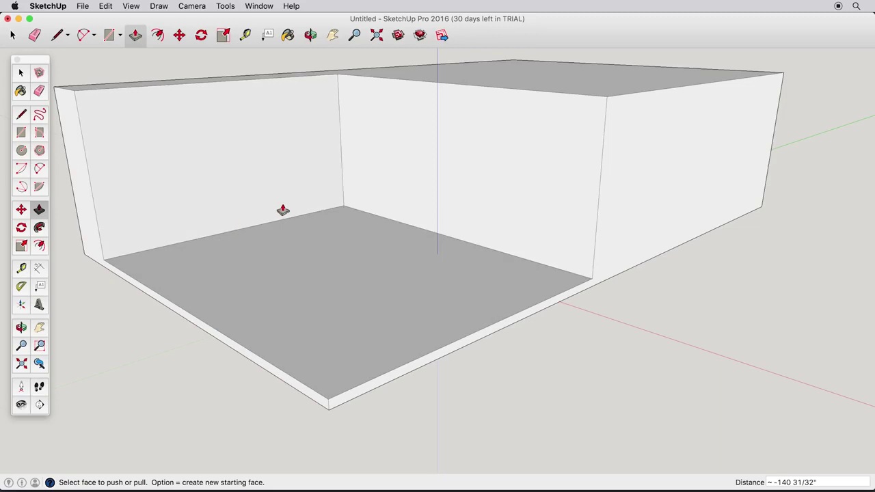
pyautogui.click(21, 151)
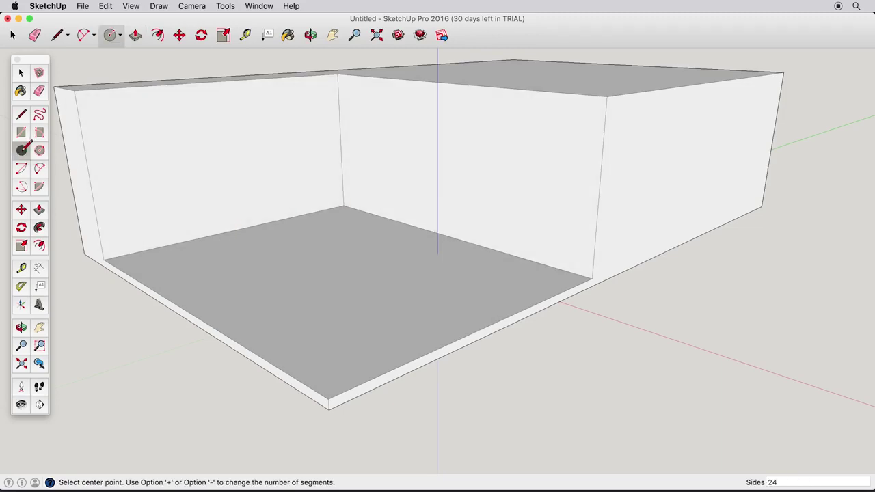
# Step: Draw one circle on the back wall and another on the left wall
pyautogui.click(465, 174)
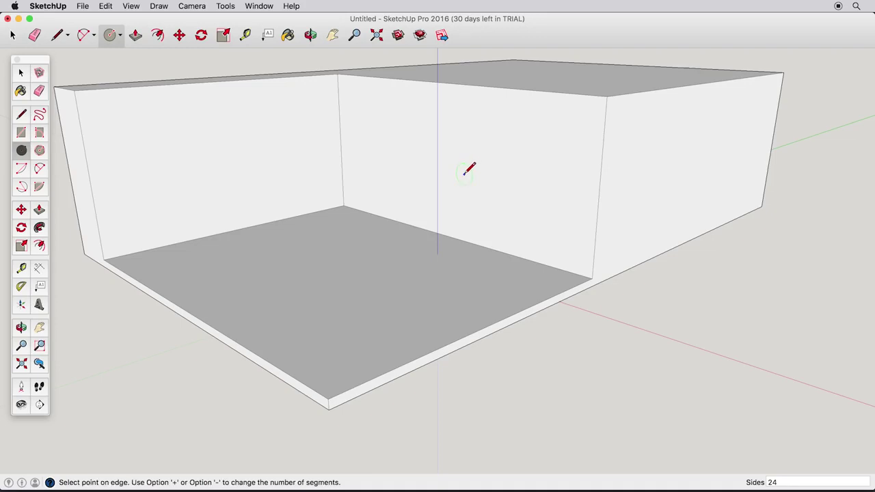
pyautogui.click(504, 148)
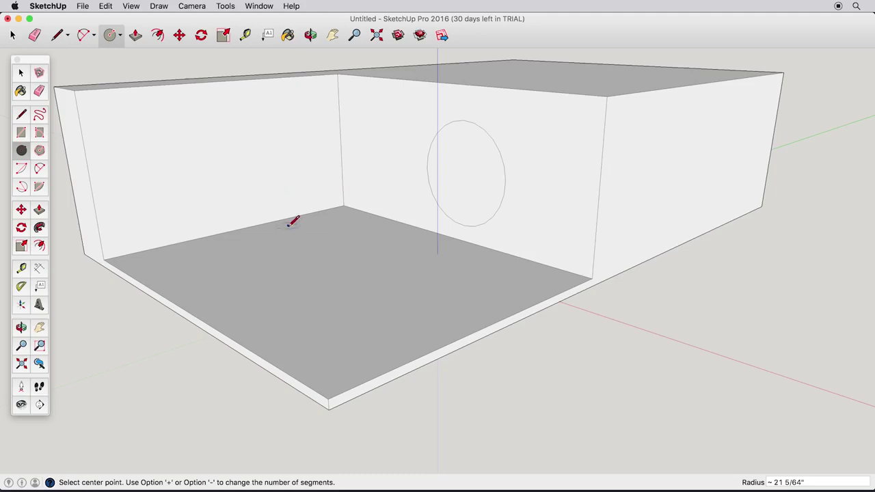
pyautogui.click(175, 175)
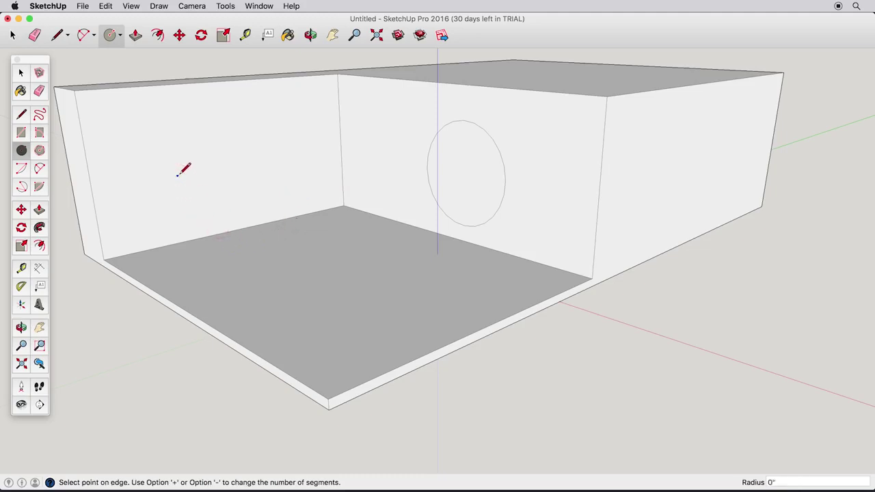
pyautogui.click(213, 130)
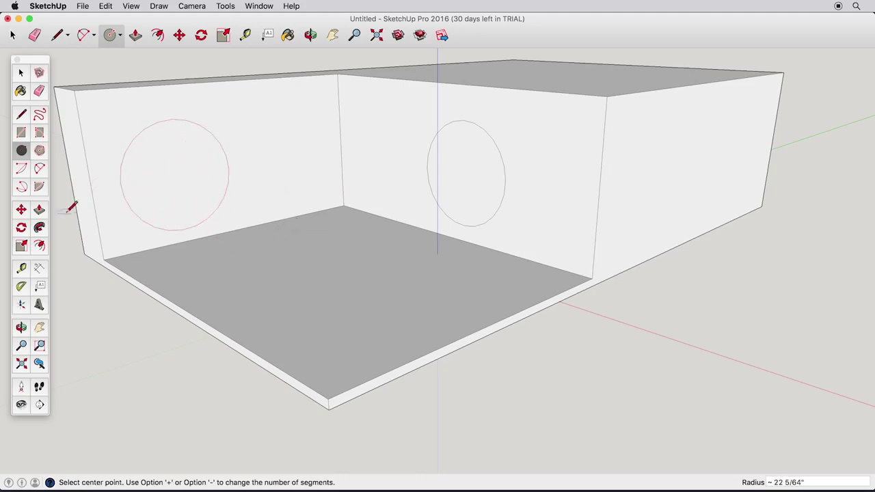
# Step: Pull the left-wall circle out about 55" into a cylinder and push the back-wall circle in
pyautogui.click(39, 211)
pyautogui.moveTo(137, 179); pyautogui.dragTo(228, 207)
pyautogui.moveTo(449, 185); pyautogui.dragTo(487, 176)
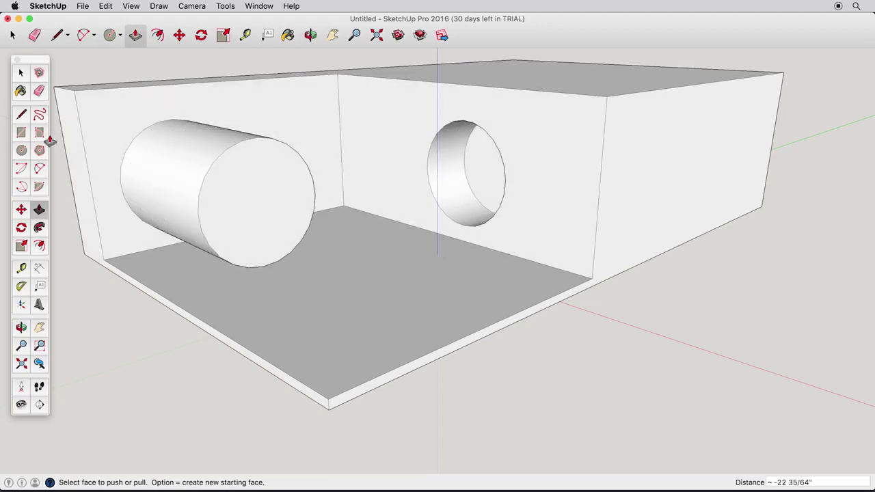
# Step: Draw a rectangle on the right face and push it in about 22" as a recess
pyautogui.click(21, 133)
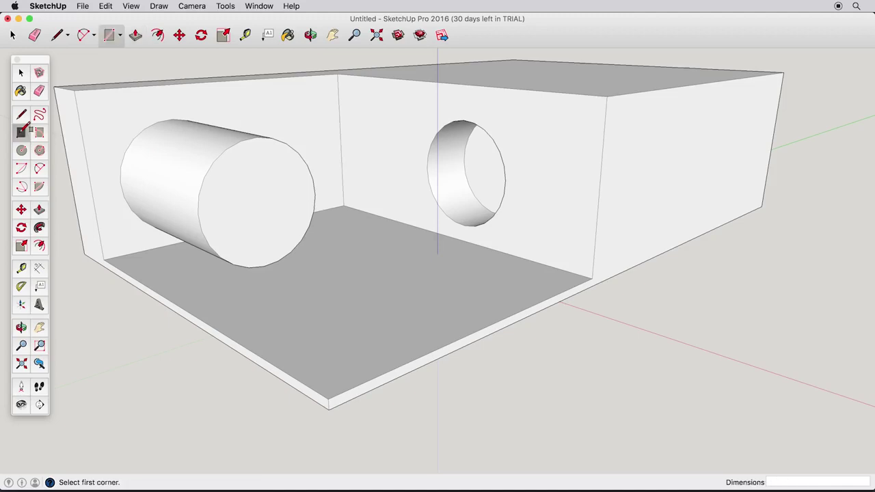
pyautogui.click(611, 96)
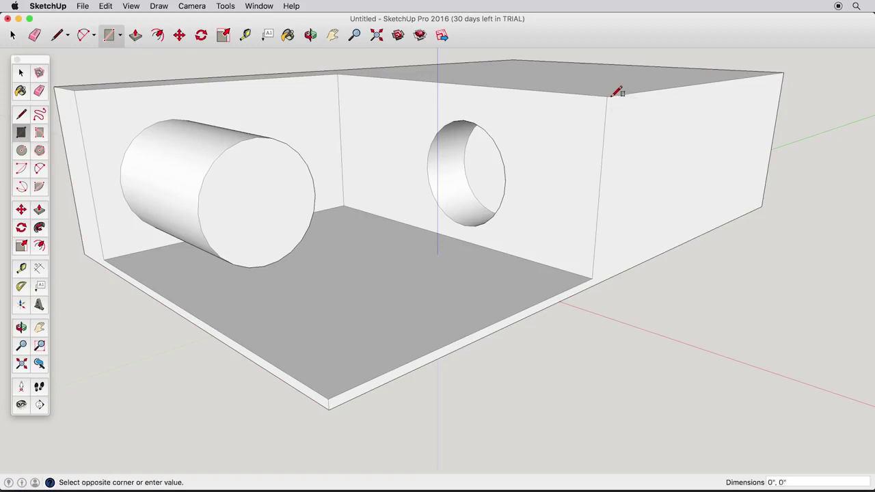
pyautogui.click(719, 226)
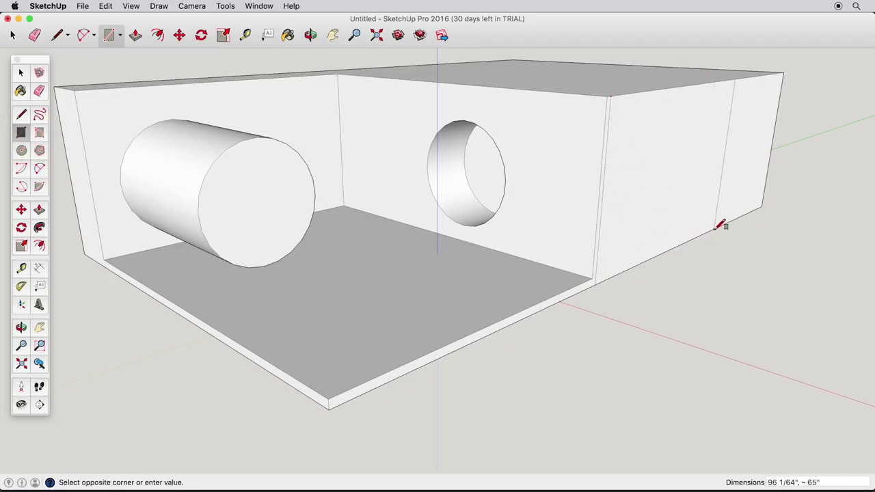
pyautogui.click(39, 210)
pyautogui.click(685, 183)
pyautogui.click(684, 180)
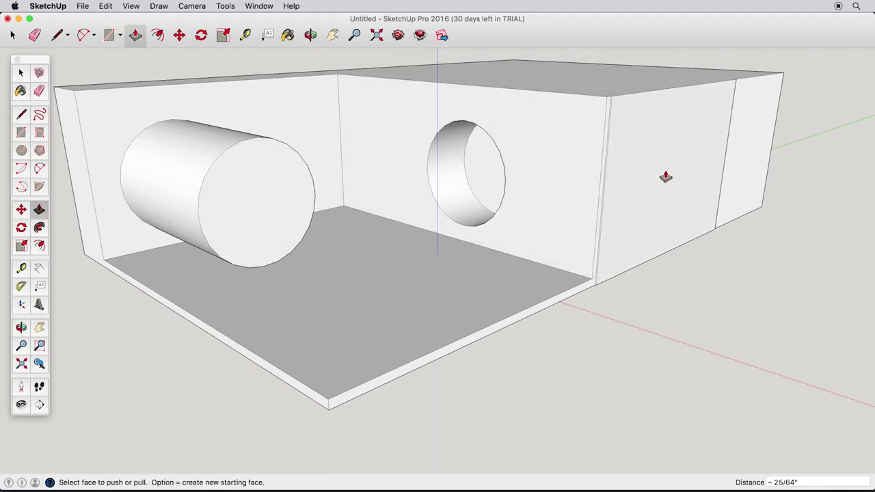
pyautogui.click(666, 177)
pyautogui.click(619, 171)
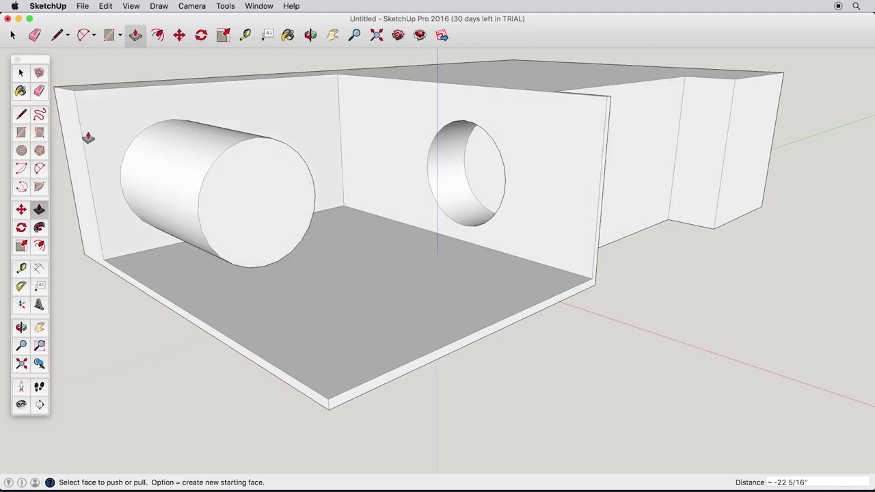
pyautogui.click(21, 132)
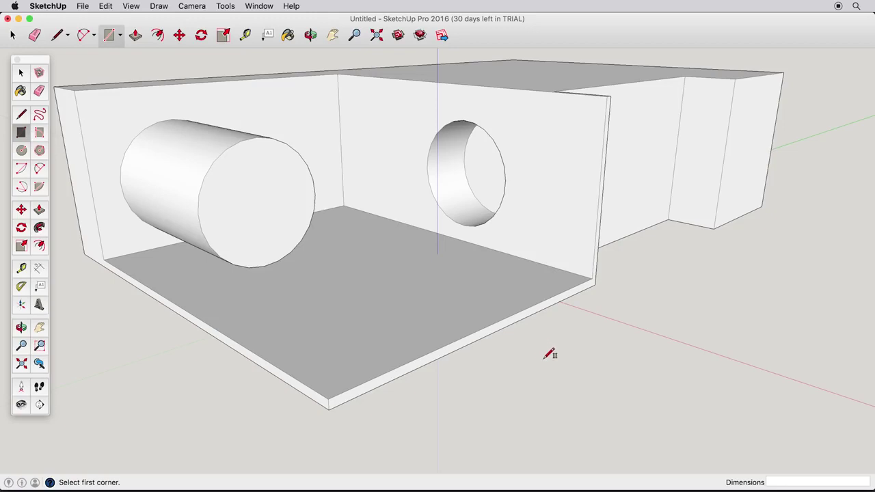
# Step: Orbit to a low close view of the floor and cylinder, then pan and zoom around it
pyautogui.click(21, 328)
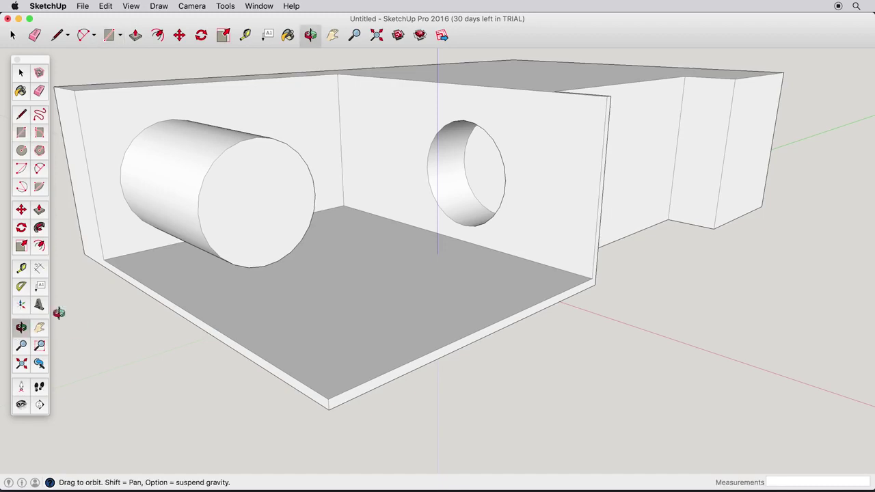
pyautogui.moveTo(281, 189); pyautogui.dragTo(253, 177)
pyautogui.moveTo(733, 136); pyautogui.dragTo(252, 207)
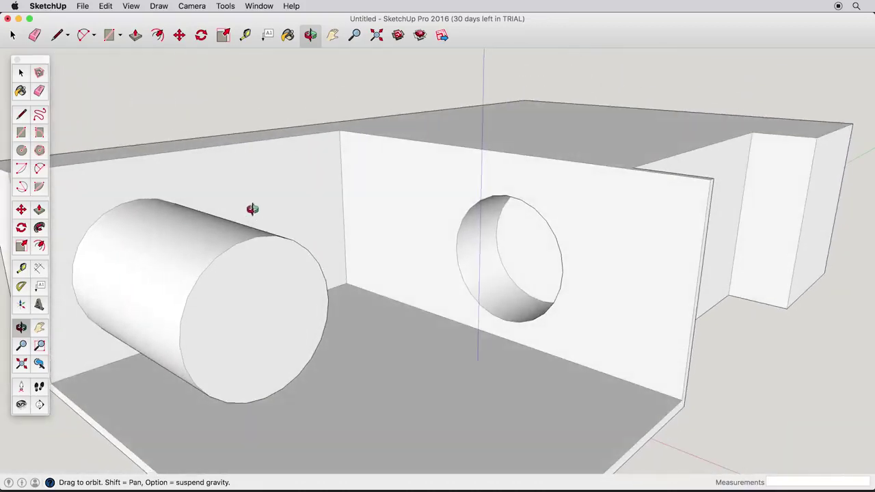
pyautogui.click(39, 328)
pyautogui.moveTo(214, 303); pyautogui.dragTo(214, 230)
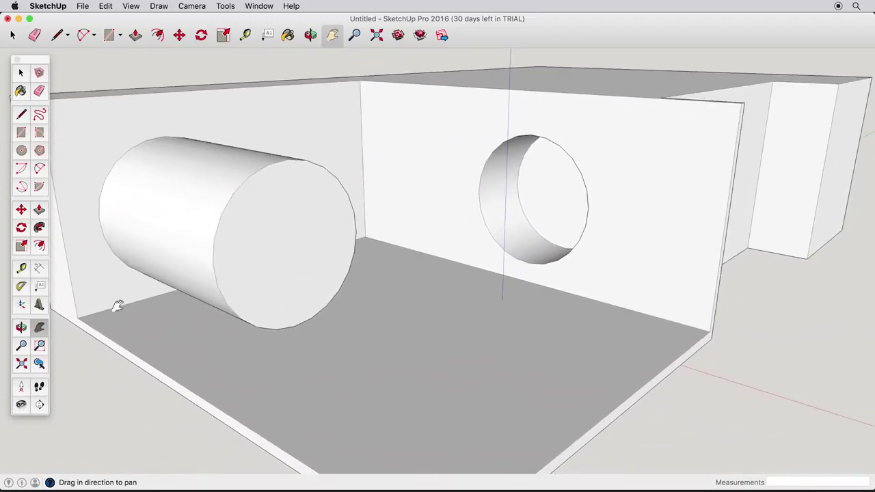
pyautogui.click(22, 347)
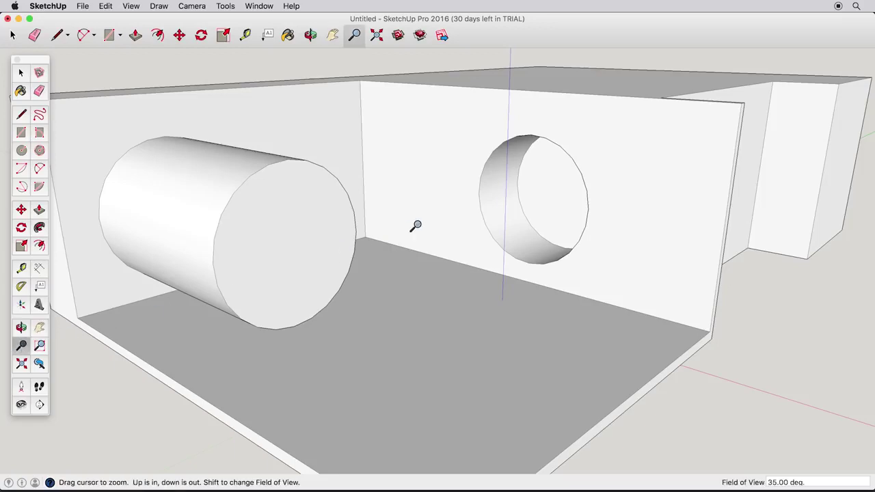
pyautogui.moveTo(415, 215); pyautogui.dragTo(443, 327)
pyautogui.moveTo(524, 269); pyautogui.dragTo(566, 188)
# Step: Orbit, zoom toward the hole and pan, ending on an overall orbit view of the model
pyautogui.click(21, 328)
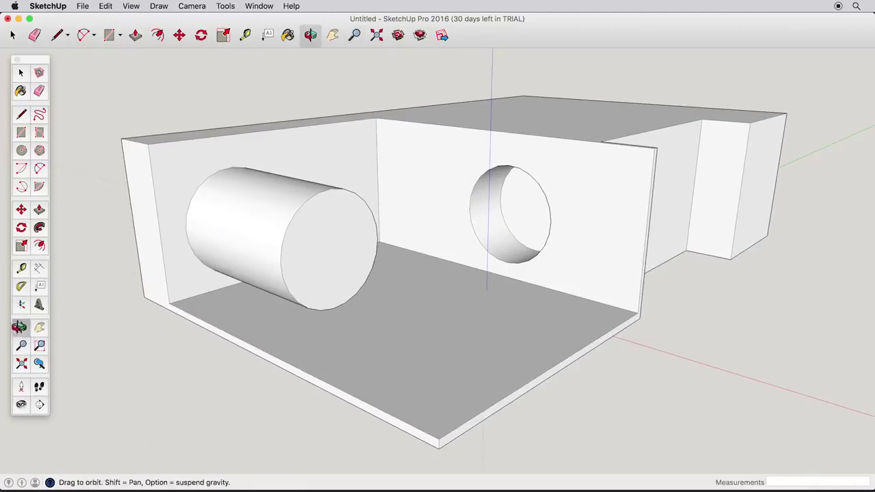
pyautogui.moveTo(217, 278); pyautogui.dragTo(225, 353)
pyautogui.click(21, 346)
pyautogui.moveTo(499, 338); pyautogui.dragTo(123, 349)
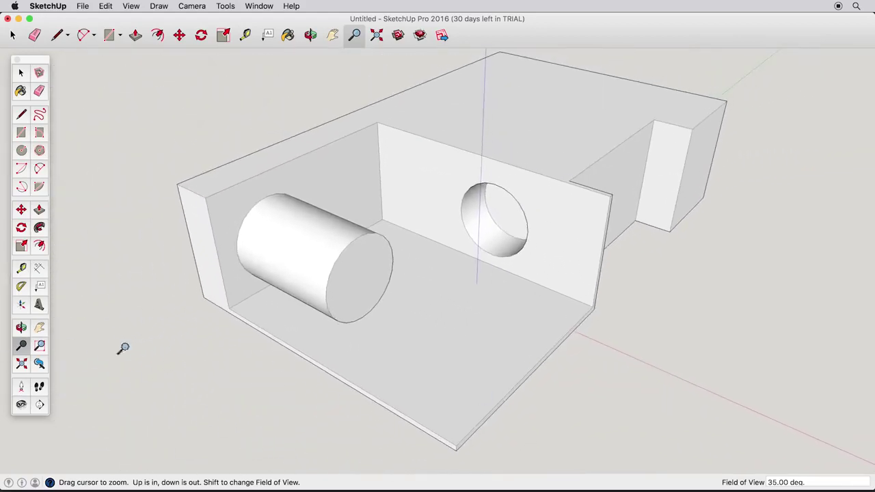
pyautogui.click(39, 327)
pyautogui.moveTo(547, 244); pyautogui.dragTo(566, 255)
pyautogui.click(21, 328)
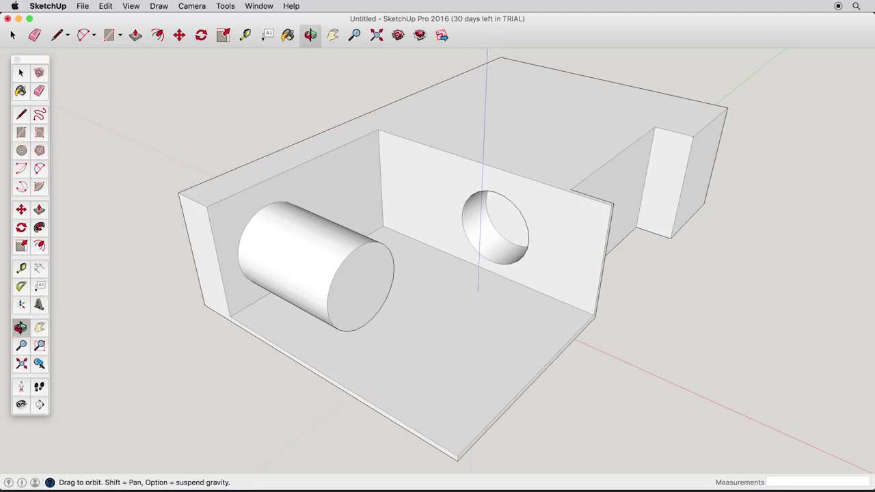
pyautogui.moveTo(411, 314); pyautogui.dragTo(359, 252)
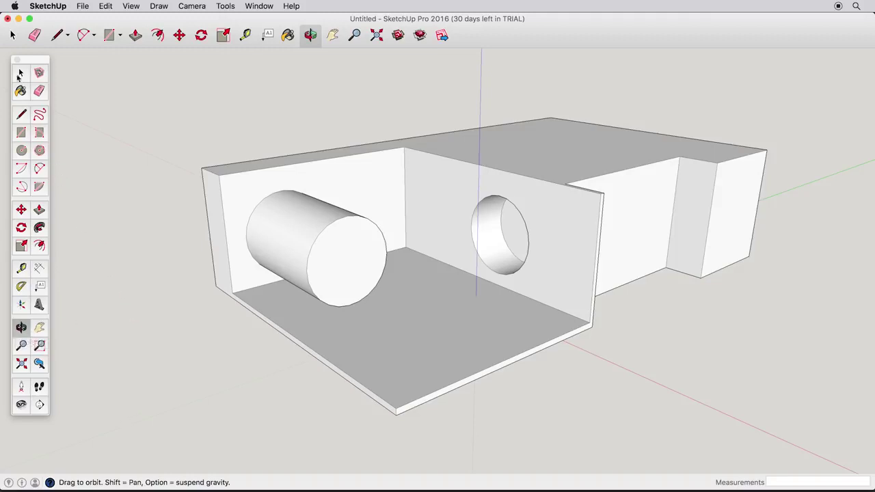
pyautogui.click(19, 74)
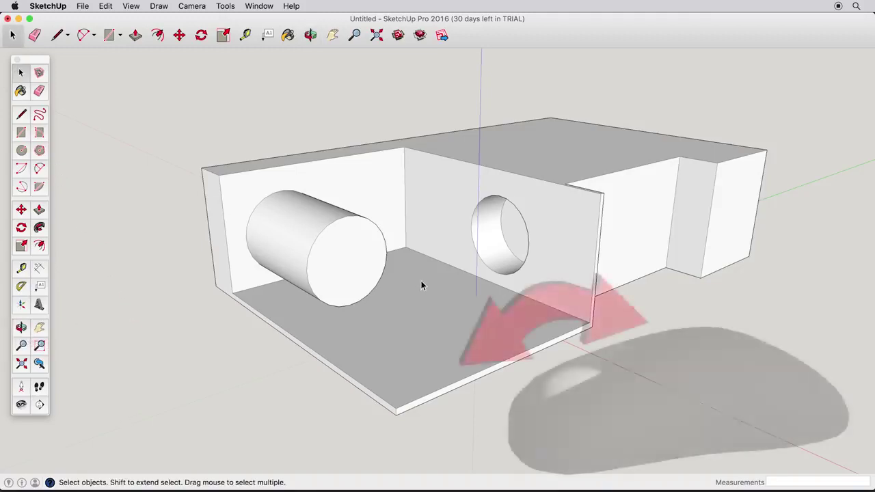
pyautogui.moveTo(421, 277); pyautogui.dragTo(422, 276, button='middle')
pyautogui.scroll(5, 421, 276)
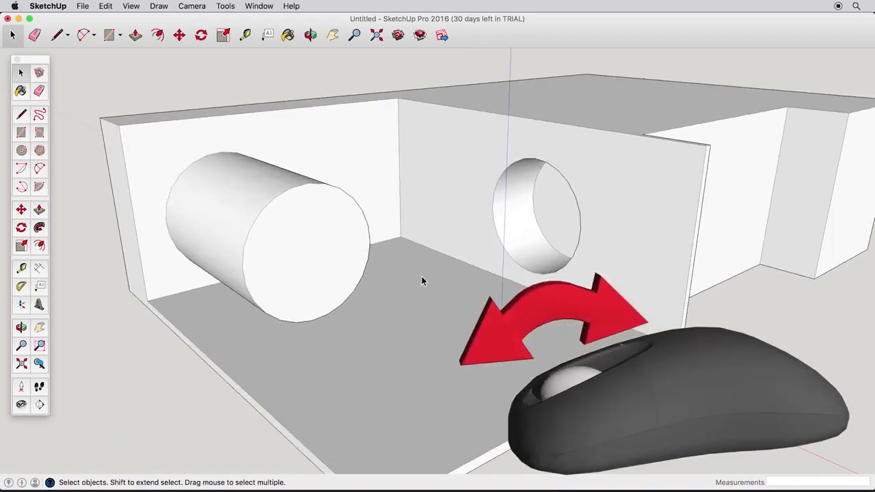
pyautogui.scroll(-5, 422, 276)
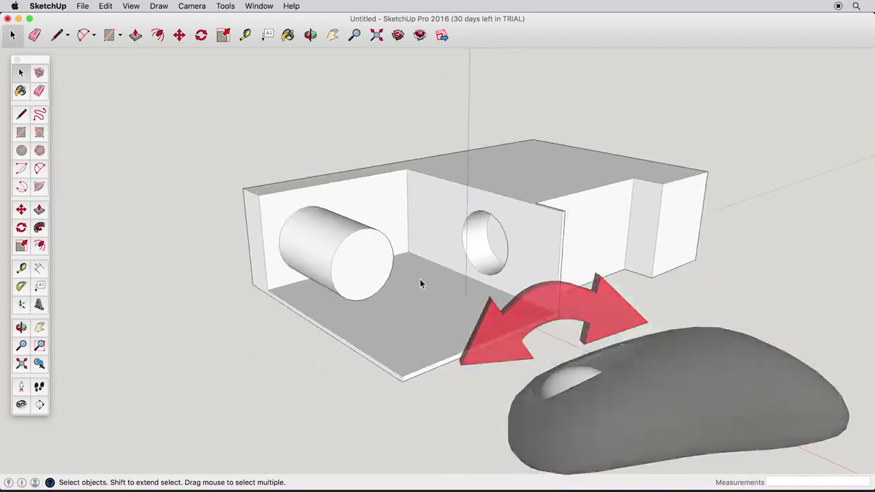
pyautogui.scroll(3, 420, 279)
pyautogui.scroll(-3, 420, 284)
pyautogui.moveTo(419, 280)
pyautogui.mouseDown(button='middle')
pyautogui.moveTo(531, 272)
pyautogui.moveTo(371, 307)
pyautogui.moveTo(305, 307)
pyautogui.moveTo(471, 293)
pyautogui.moveTo(463, 129)
pyautogui.moveTo(461, 292)
pyautogui.moveTo(454, 272)
pyautogui.moveTo(524, 271)
pyautogui.moveTo(335, 277)
pyautogui.moveTo(537, 253)
pyautogui.moveTo(412, 279)
pyautogui.moveTo(418, 269)
pyautogui.mouseUp(button='middle')
pyautogui.moveTo(497, 226); pyautogui.dragTo(539, 238, button='middle')
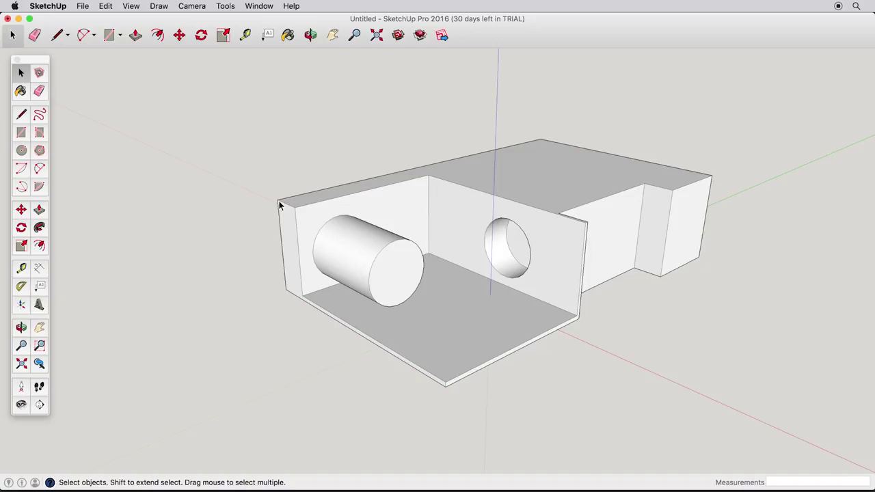
pyautogui.scroll(6, 279, 201)
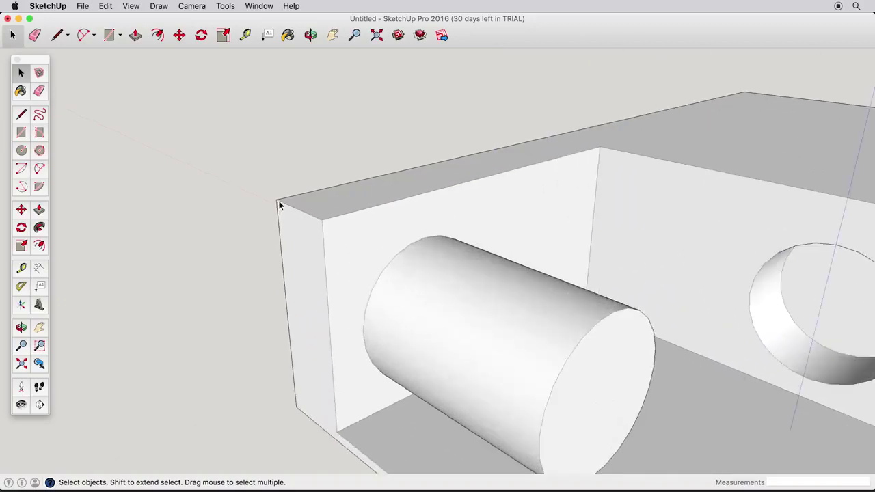
pyautogui.scroll(3, 279, 201)
pyautogui.scroll(-5, 278, 201)
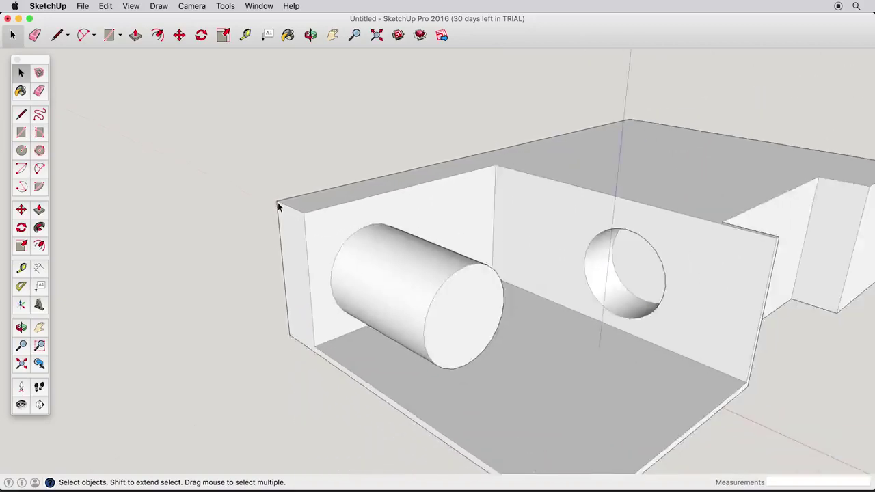
pyautogui.scroll(-4, 278, 202)
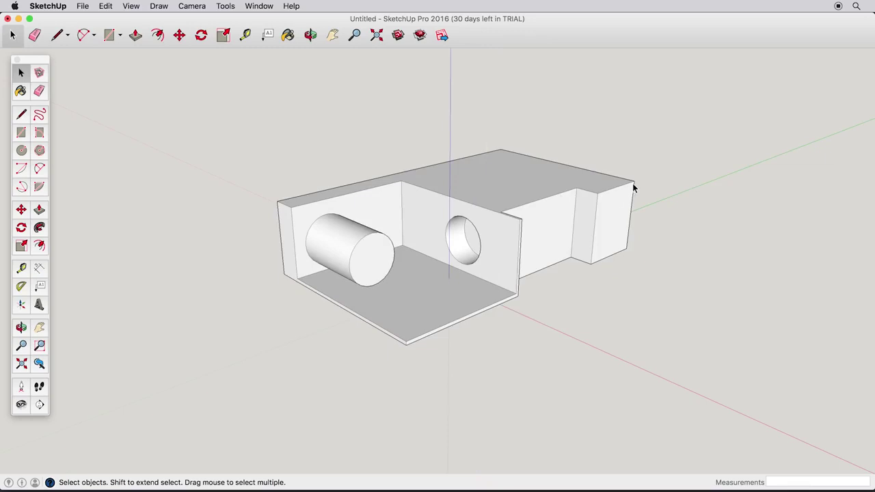
pyautogui.scroll(4, 632, 184)
pyautogui.scroll(2, 632, 184)
pyautogui.scroll(-2, 633, 184)
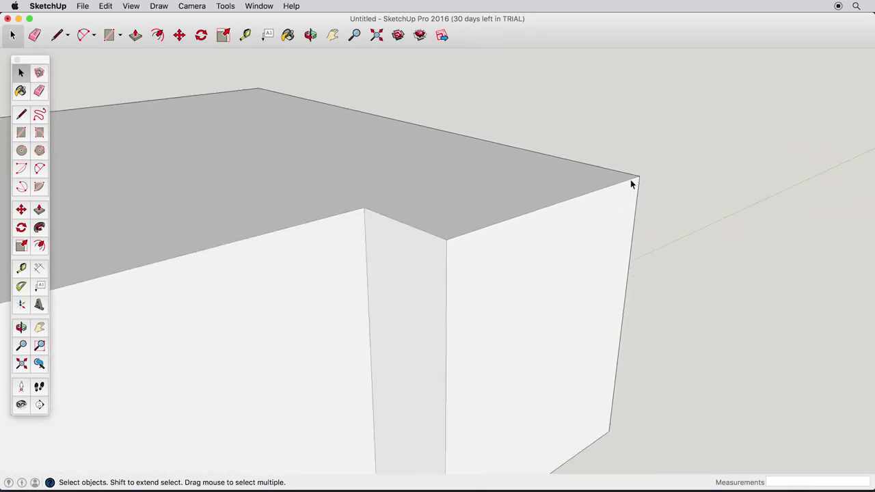
pyautogui.scroll(-6, 633, 183)
pyautogui.scroll(6, 413, 252)
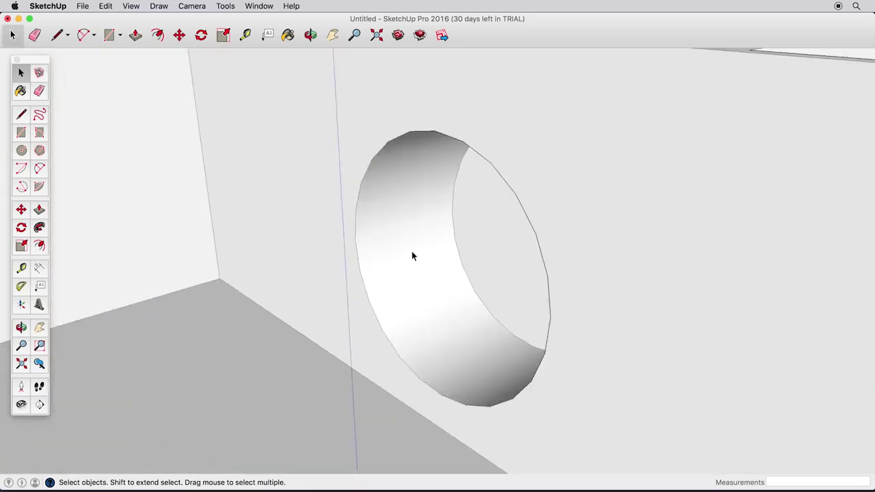
pyautogui.scroll(-7, 411, 252)
pyautogui.press('o')
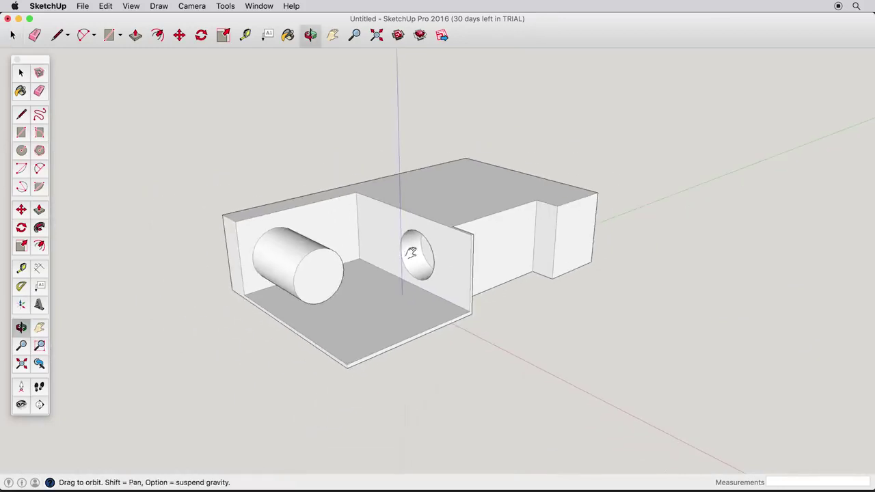
pyautogui.keyDown('shift'); pyautogui.moveTo(411, 253); pyautogui.dragTo(455, 258); pyautogui.keyUp('shift')
# Step: Window-select the entire cutaway model and delete it, leaving only the axes
pyautogui.press('space')
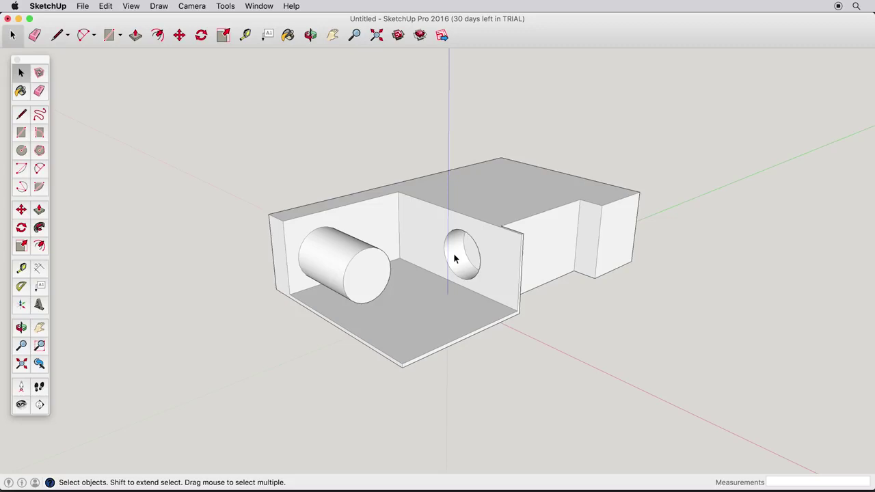
pyautogui.scroll(1, 366, 247)
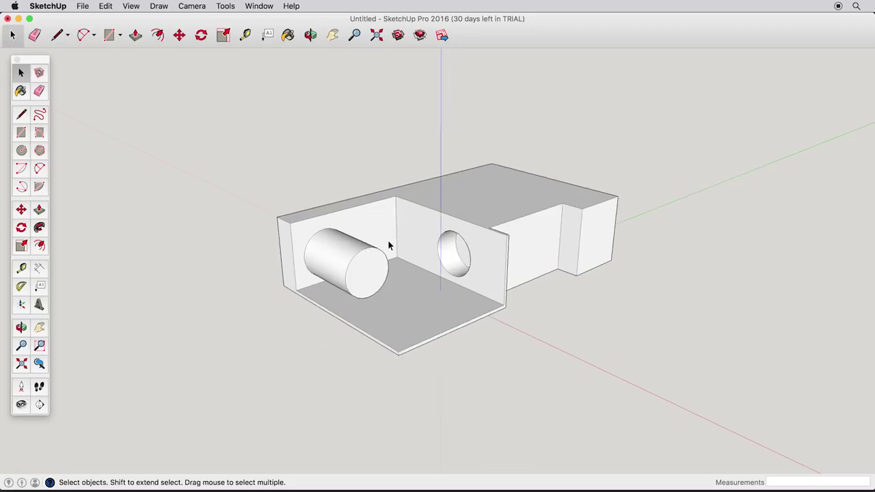
pyautogui.scroll(1, 389, 243)
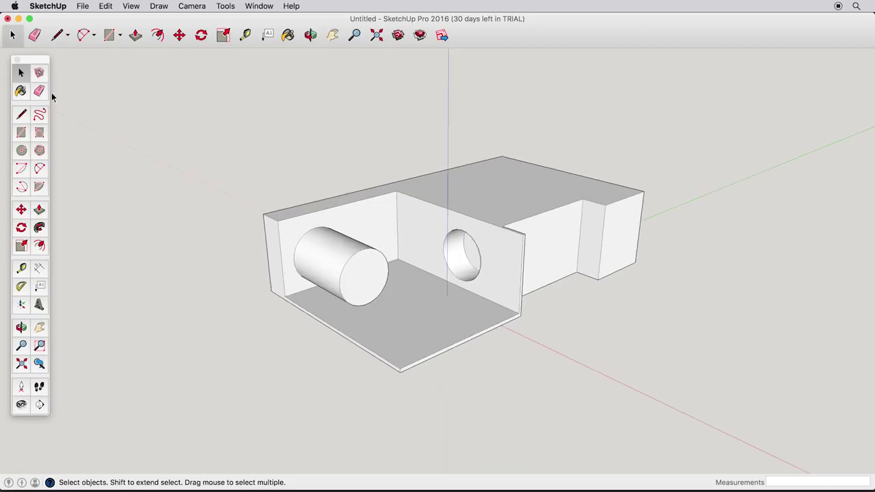
pyautogui.moveTo(146, 103); pyautogui.dragTo(788, 426)
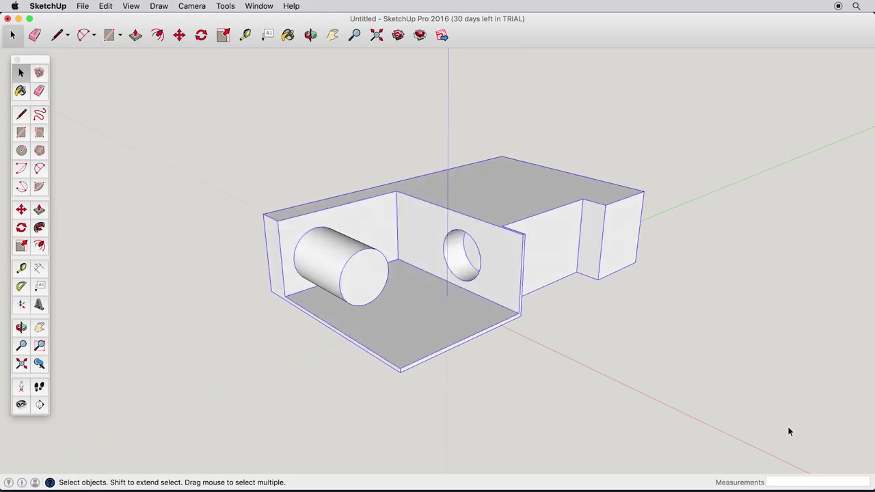
pyautogui.press('Delete')
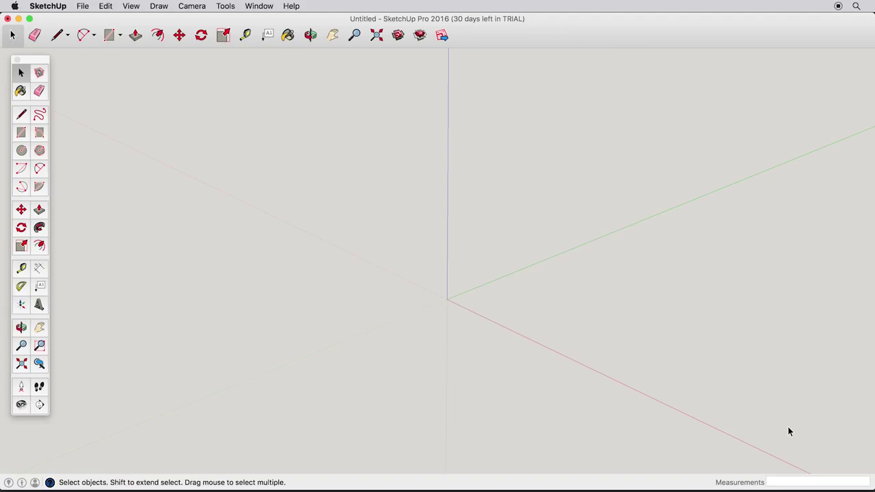
# Step: Draw a rectangular base and pull it up into a box about 147 45/64" tall
pyautogui.click(20, 132)
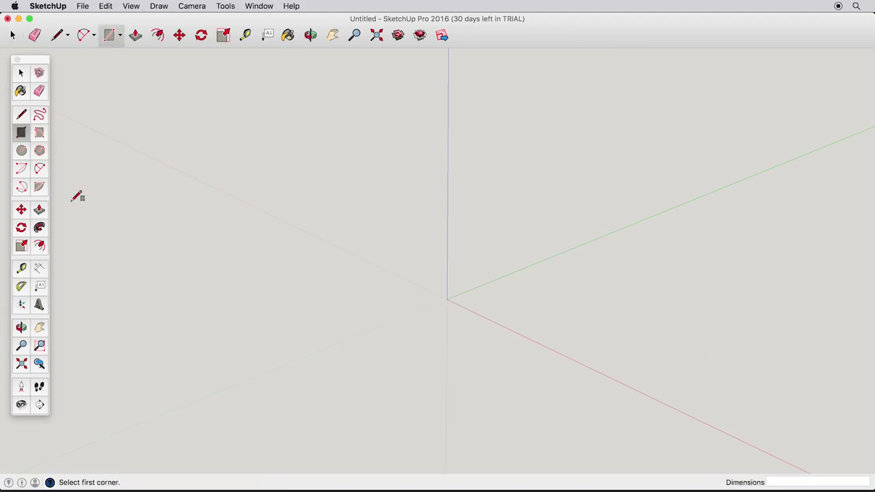
pyautogui.click(91, 288)
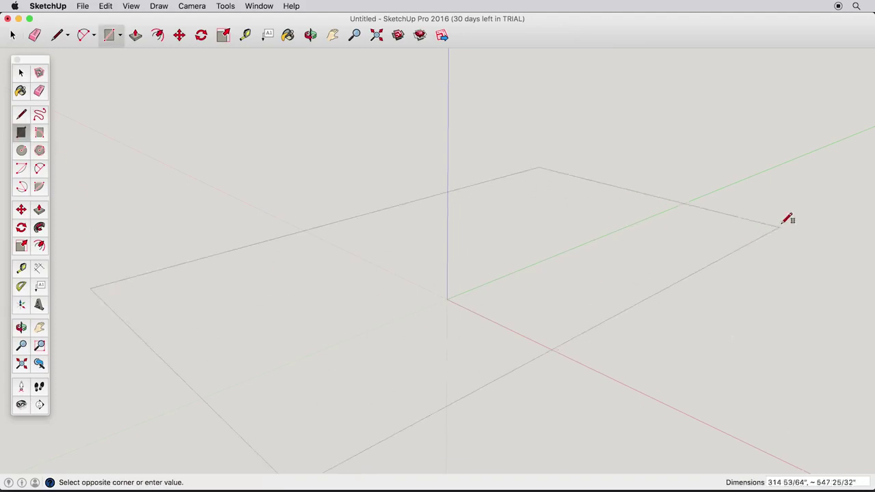
pyautogui.click(737, 225)
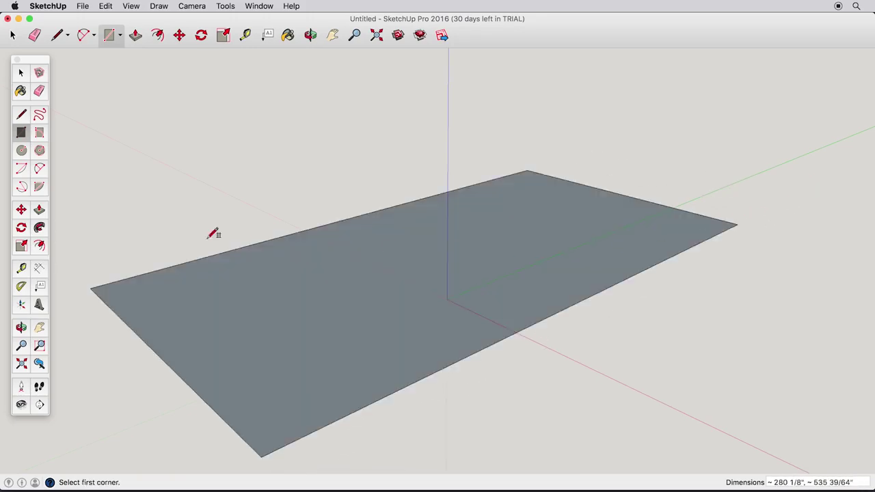
pyautogui.click(39, 210)
pyautogui.moveTo(341, 367); pyautogui.dragTo(339, 143)
pyautogui.moveTo(225, 156); pyautogui.dragTo(408, 236, button='middle')
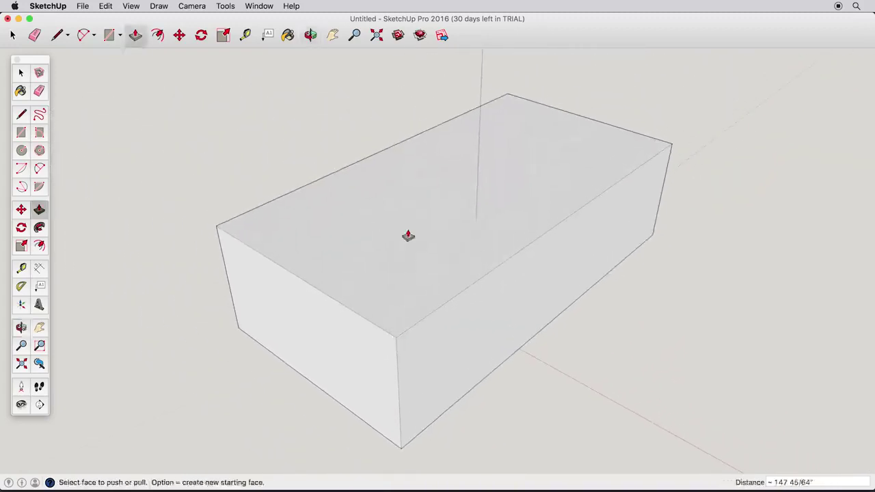
pyautogui.click(21, 114)
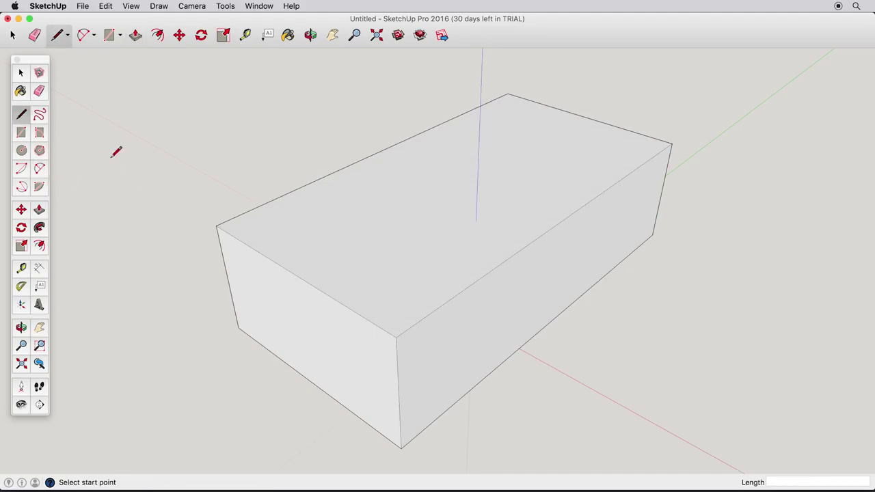
# Step: Draw a ridge line between the top edges' midpoints and raise it about 107 25/64"
pyautogui.click(298, 275)
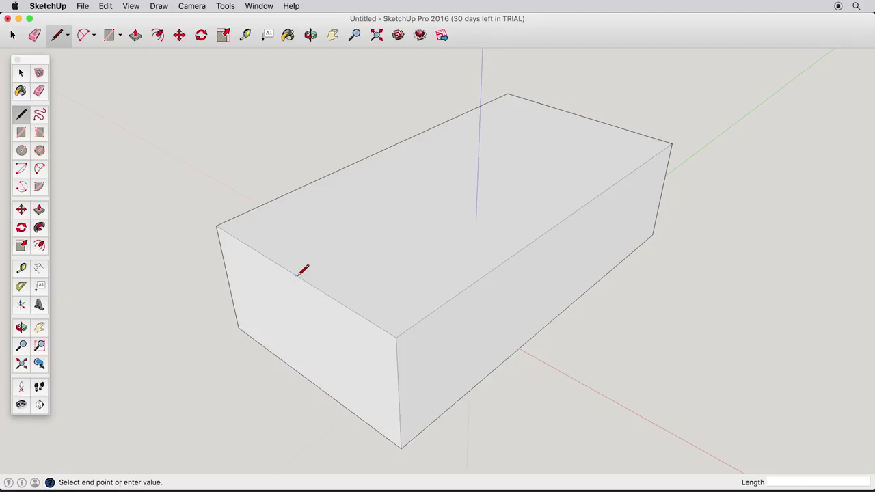
pyautogui.click(586, 116)
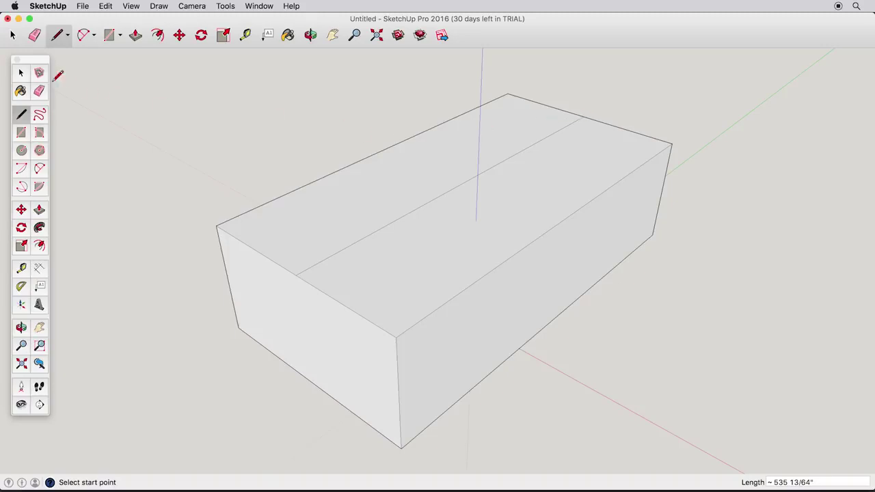
pyautogui.click(21, 73)
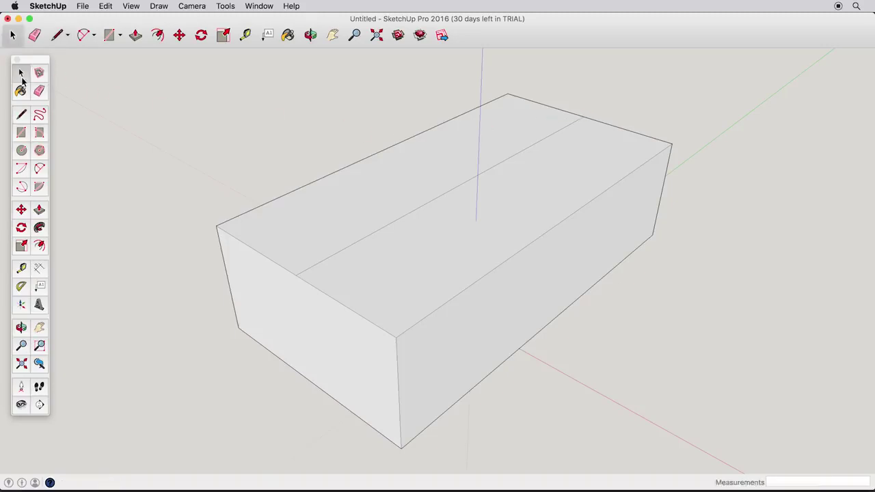
pyautogui.click(330, 257)
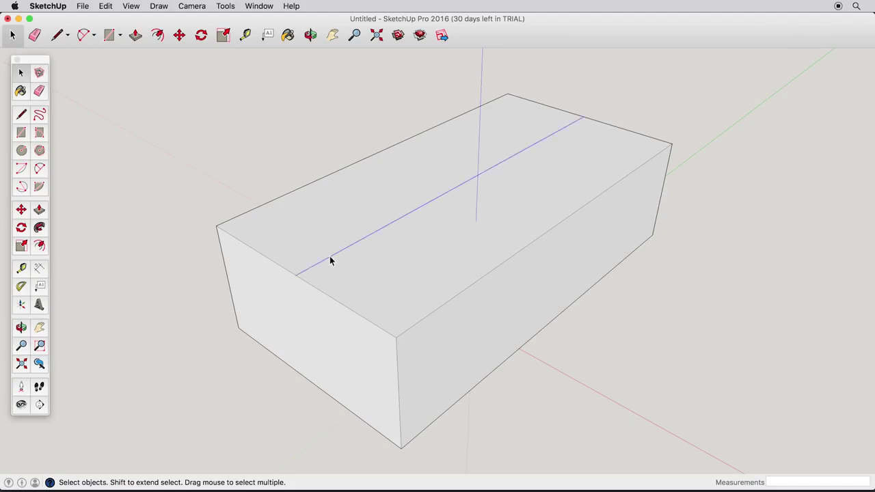
pyautogui.click(21, 209)
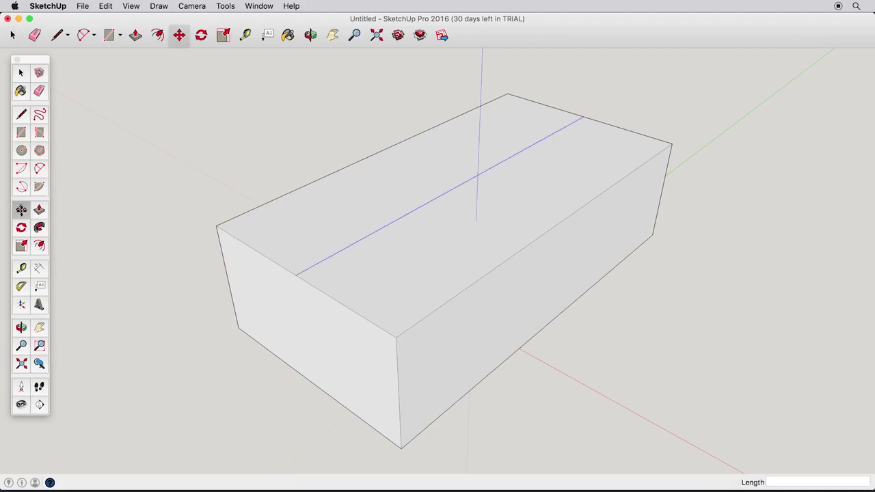
pyautogui.click(297, 276)
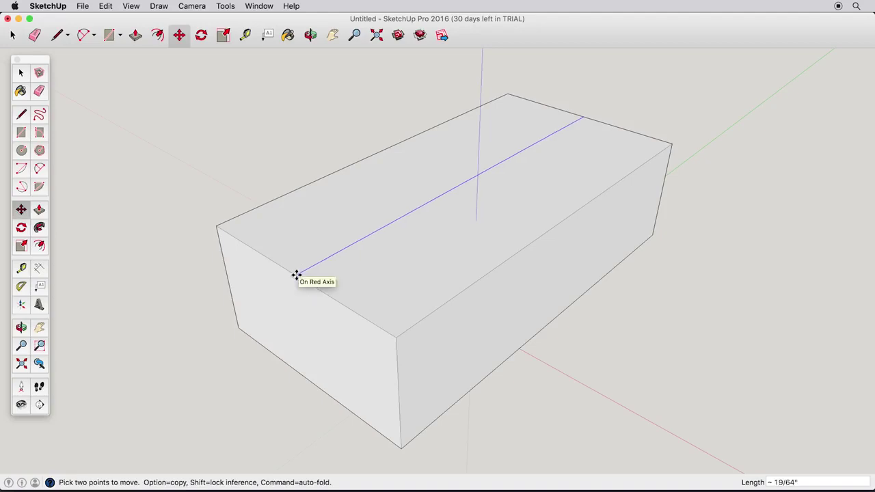
pyautogui.click(255, 173)
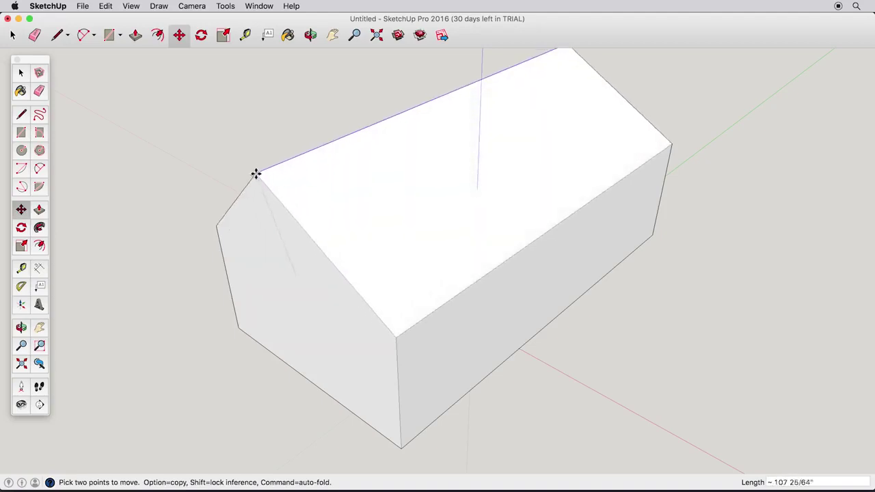
# Step: Fix the ridge at its raised height, orbit to the gable end and open the Edit menu
pyautogui.click(256, 174)
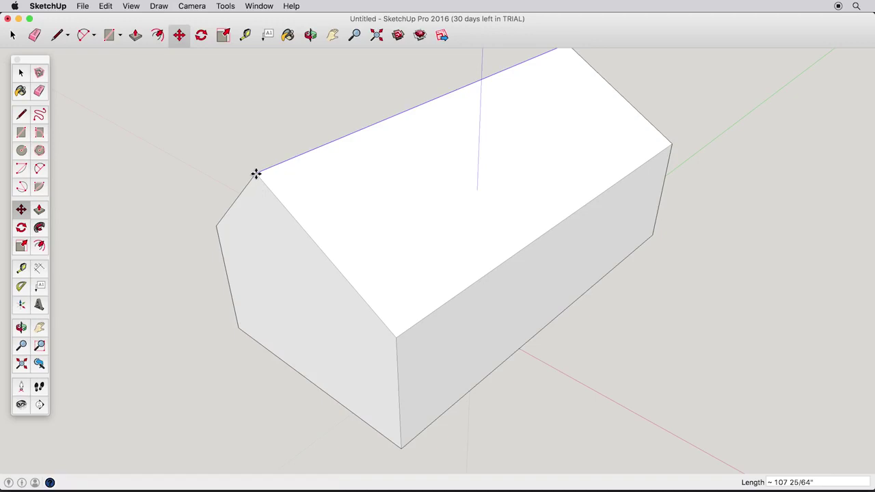
pyautogui.moveTo(251, 203)
pyautogui.mouseDown(button='middle')
pyautogui.moveTo(303, 203)
pyautogui.moveTo(474, 111)
pyautogui.moveTo(524, 121)
pyautogui.moveTo(454, 111)
pyautogui.moveTo(461, 123)
pyautogui.moveTo(355, 184)
pyautogui.moveTo(248, 205)
pyautogui.mouseUp(button='middle')
pyautogui.click(108, 6)
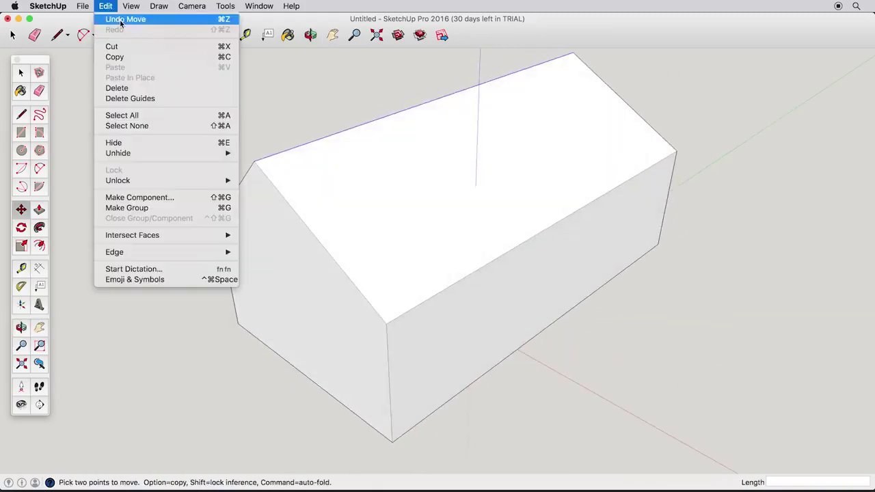
# Step: Undo the ridge move and raise the ridge again to about 96 53/64"
pyautogui.click(120, 20)
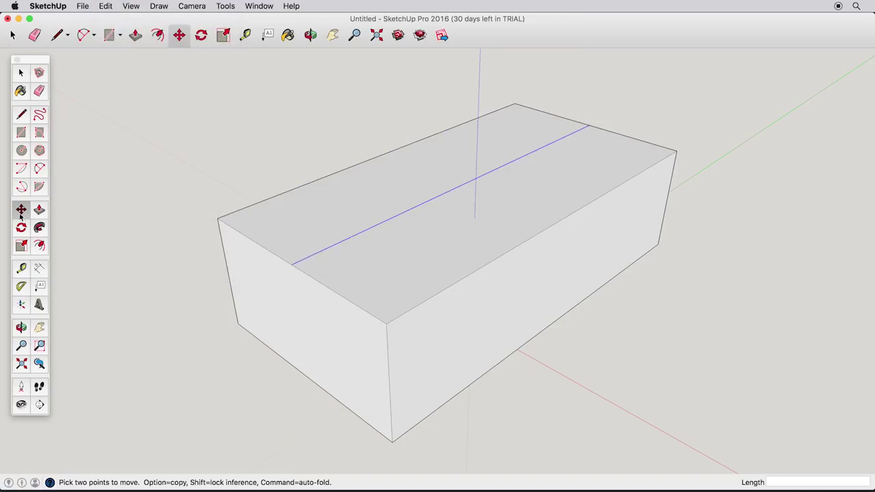
pyautogui.click(292, 265)
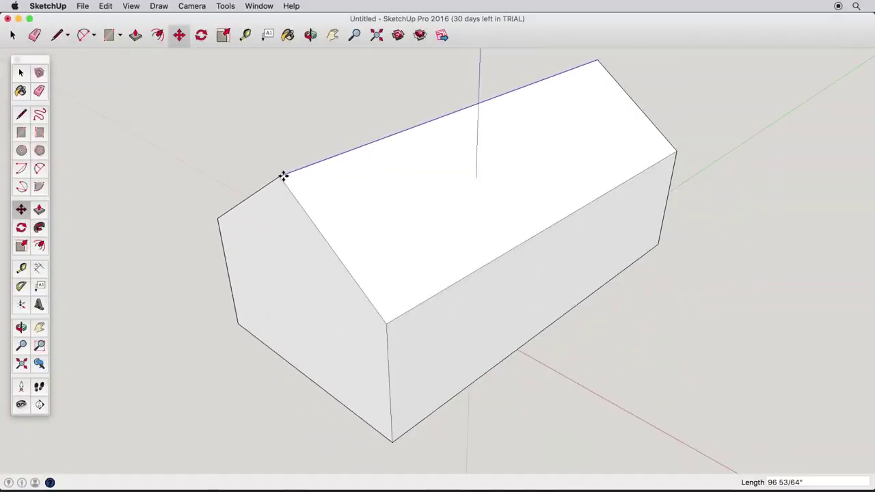
pyautogui.click(283, 175)
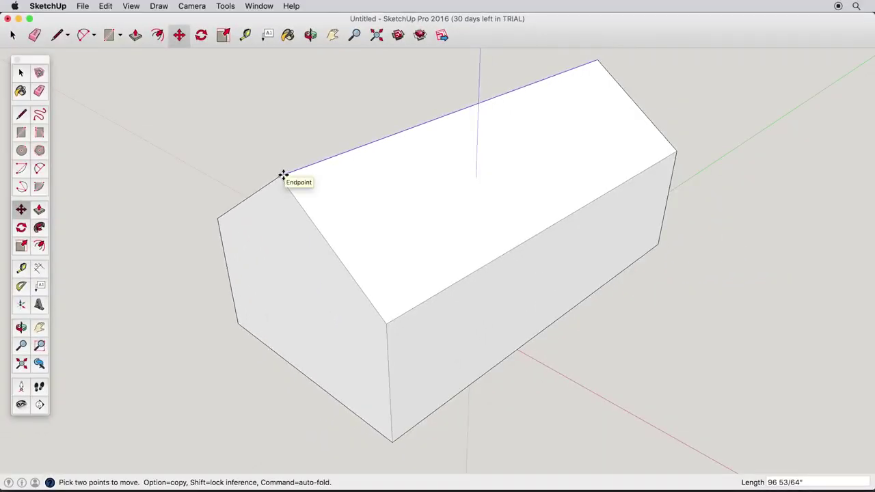
pyautogui.click(22, 115)
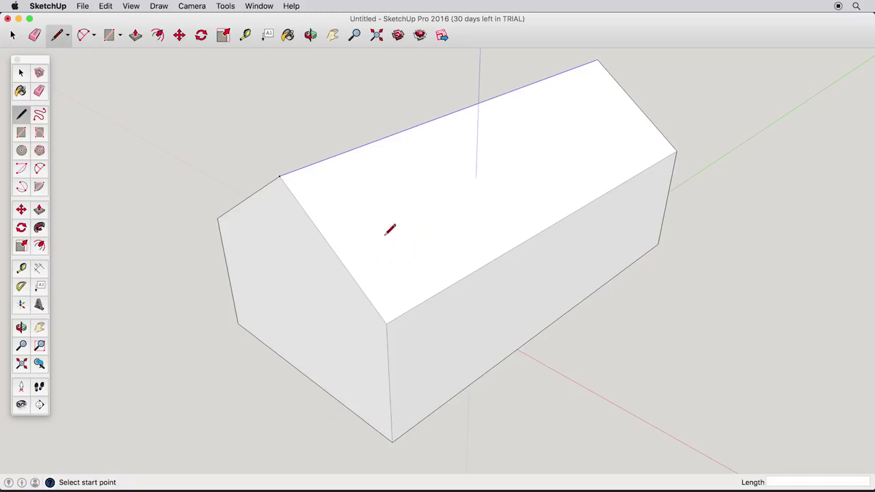
# Step: Draw a closed outline on the roof face to form a new face
pyautogui.scroll(5, 394, 227)
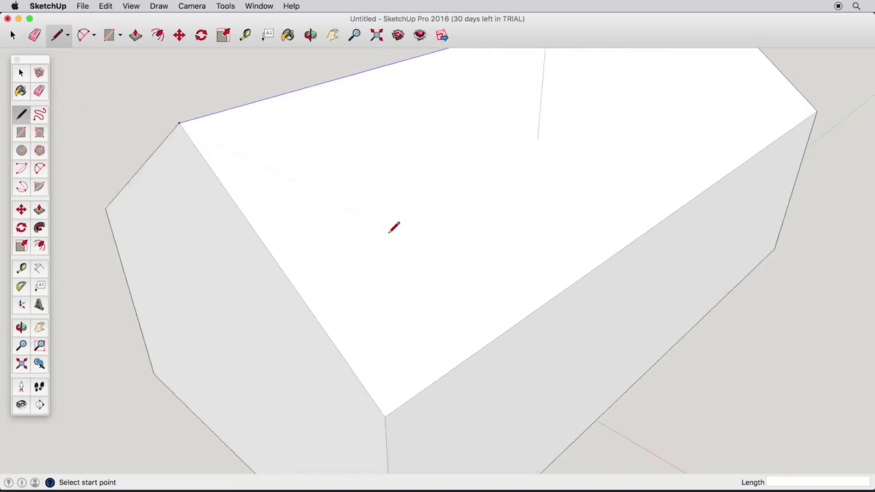
pyautogui.moveTo(408, 225)
pyautogui.mouseDown(button='middle')
pyautogui.moveTo(372, 250)
pyautogui.moveTo(348, 250)
pyautogui.moveTo(367, 246)
pyautogui.mouseUp(button='middle')
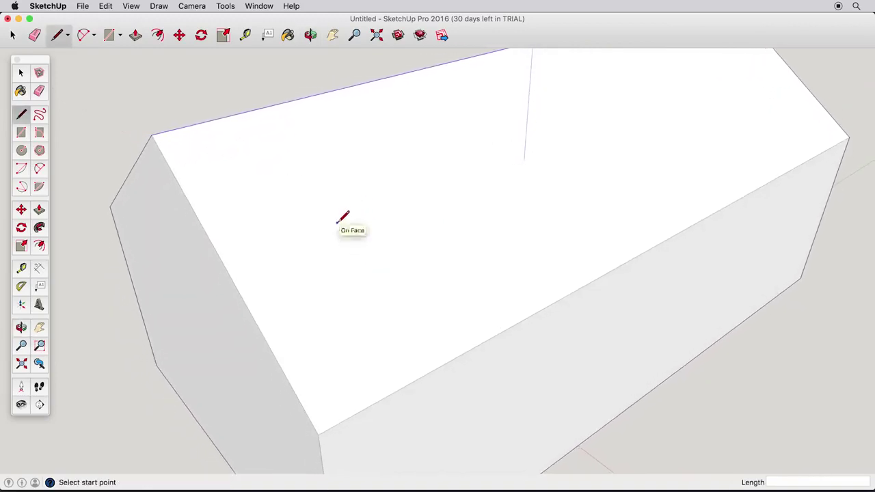
pyautogui.click(337, 222)
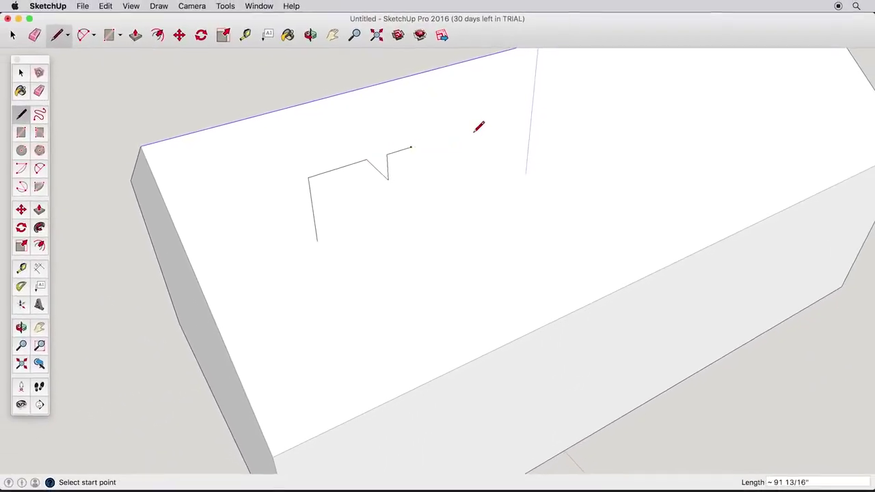
pyautogui.click(460, 120)
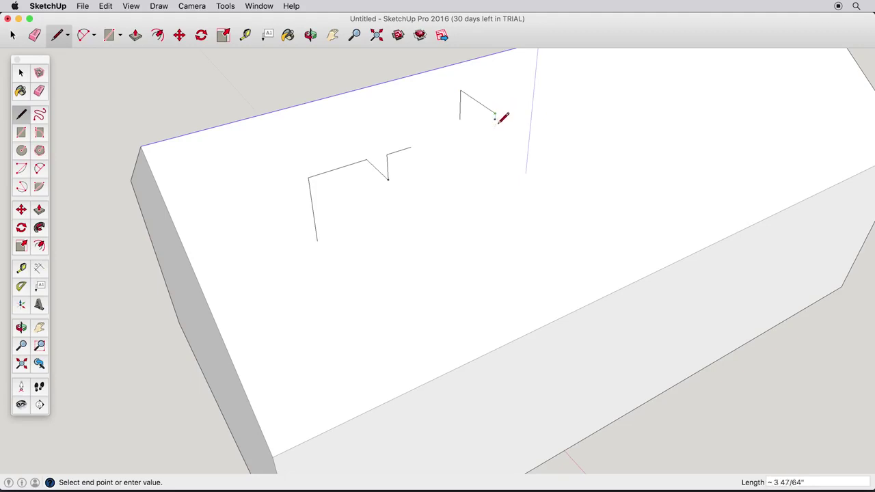
pyautogui.click(491, 178)
pyautogui.click(461, 119)
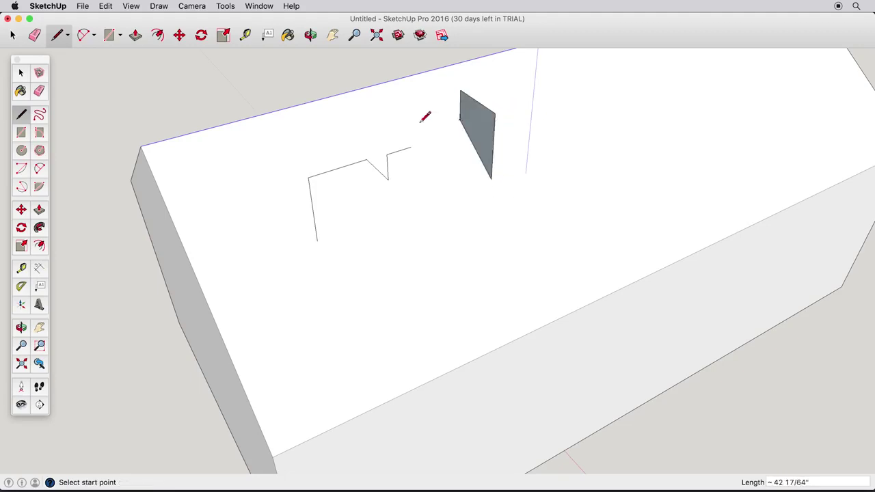
# Step: Pull the square roof face up about 41 inches into a box
pyautogui.click(40, 212)
pyautogui.click(497, 140)
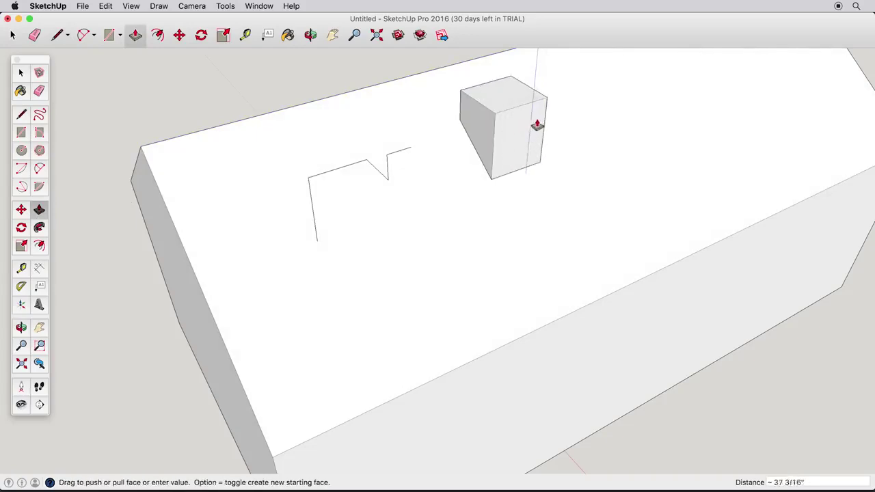
pyautogui.click(535, 125)
pyautogui.moveTo(535, 125); pyautogui.dragTo(496, 130, button='middle')
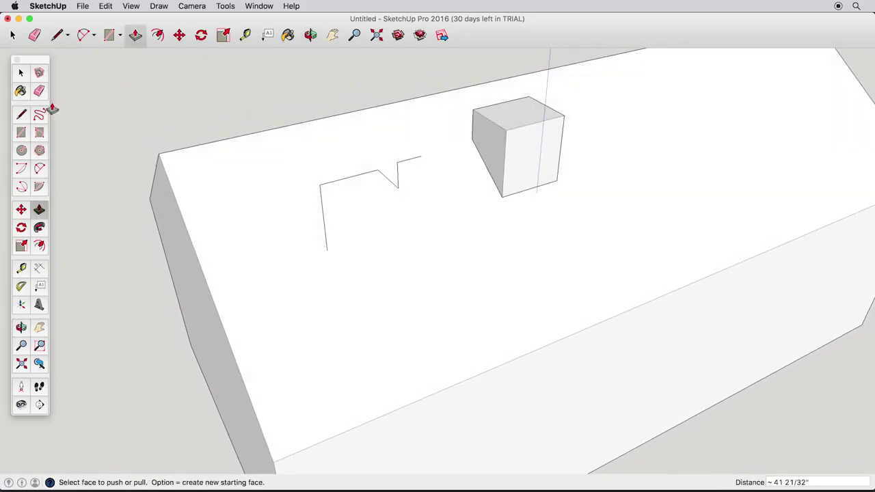
pyautogui.click(39, 91)
# Step: Erase the zigzag outline and the roof box, then orbit to the gable end
pyautogui.moveTo(325, 183); pyautogui.dragTo(333, 187)
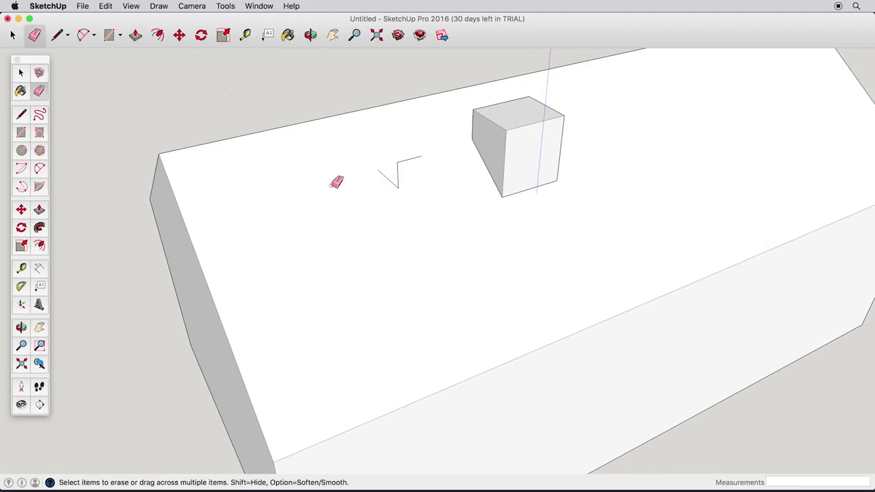
pyautogui.moveTo(408, 150)
pyautogui.mouseDown()
pyautogui.moveTo(551, 125)
pyautogui.moveTo(485, 156)
pyautogui.moveTo(130, 156)
pyautogui.mouseUp()
pyautogui.click(22, 114)
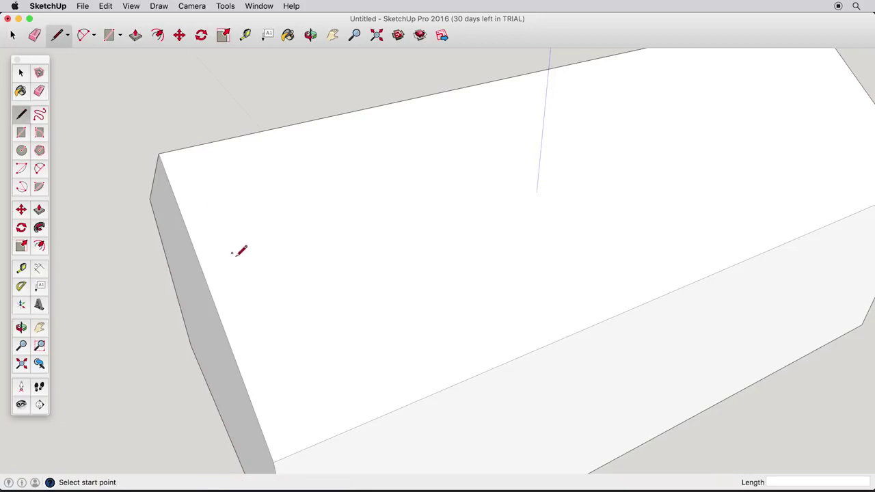
pyautogui.moveTo(233, 253); pyautogui.dragTo(391, 179, button='middle')
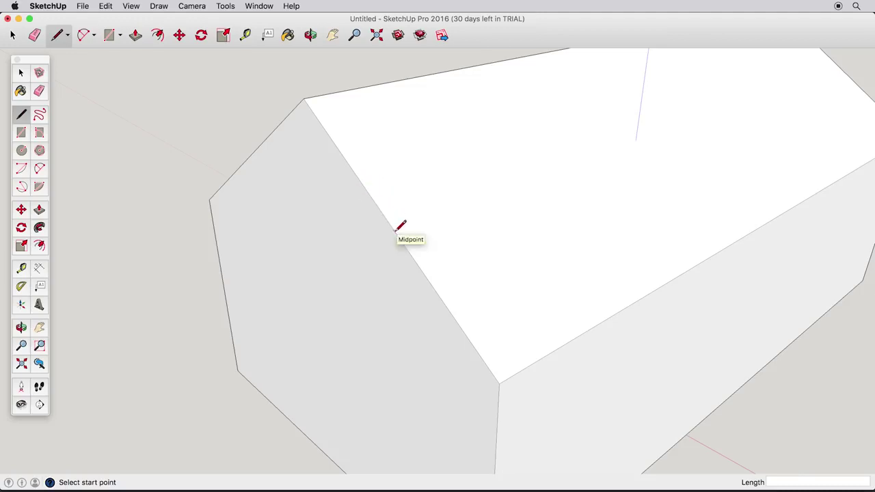
# Step: Draw vertical lines up from the roof's gable edge and close them into a small upright face
pyautogui.click(371, 195)
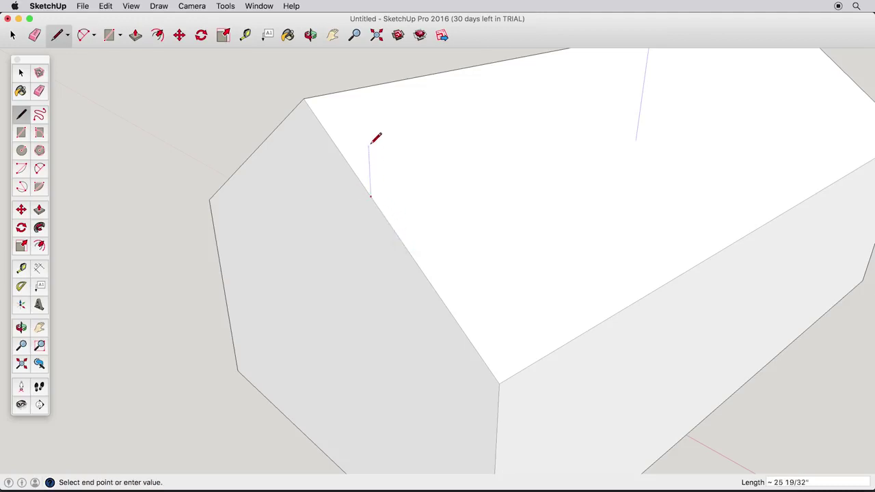
pyautogui.click(370, 144)
pyautogui.press('Escape')
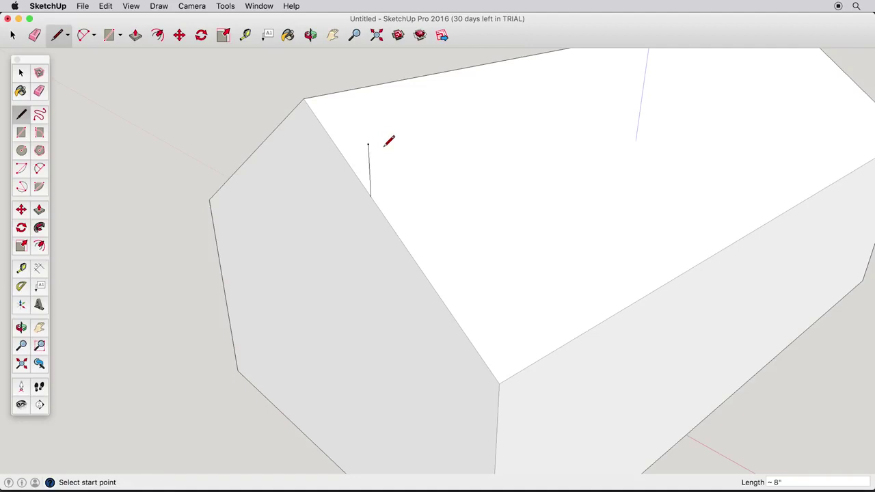
pyautogui.click(406, 246)
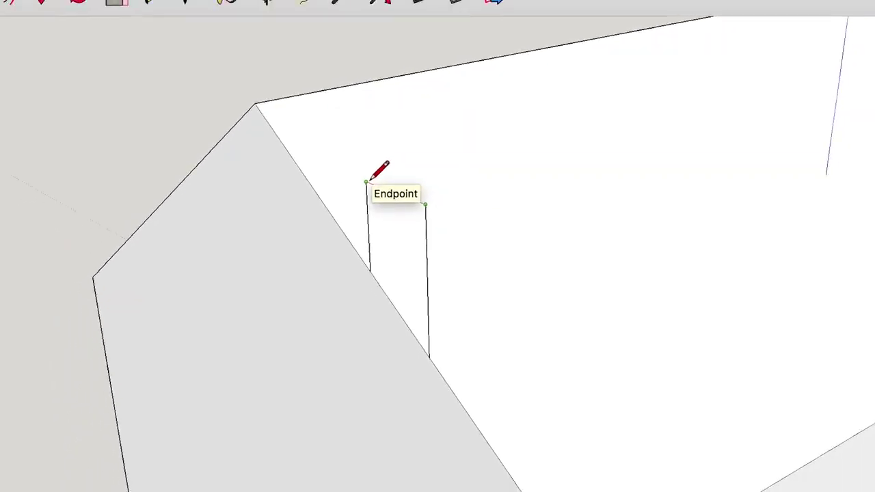
pyautogui.click(368, 181)
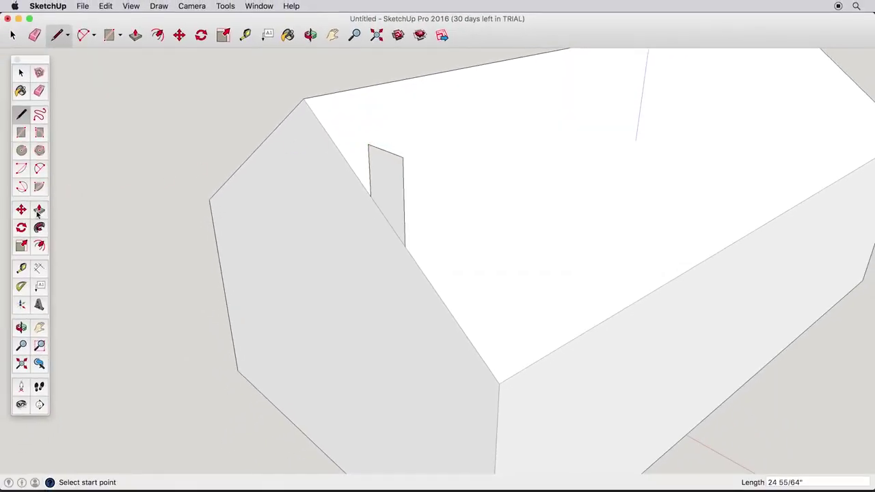
# Step: Extrude the upright face along the roof, then push its left end back into a short chimney
pyautogui.click(39, 211)
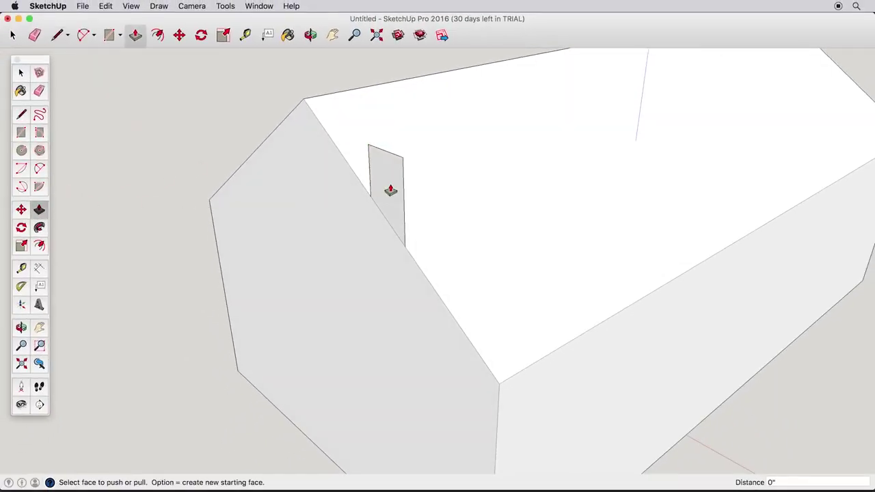
pyautogui.moveTo(389, 193); pyautogui.dragTo(581, 152)
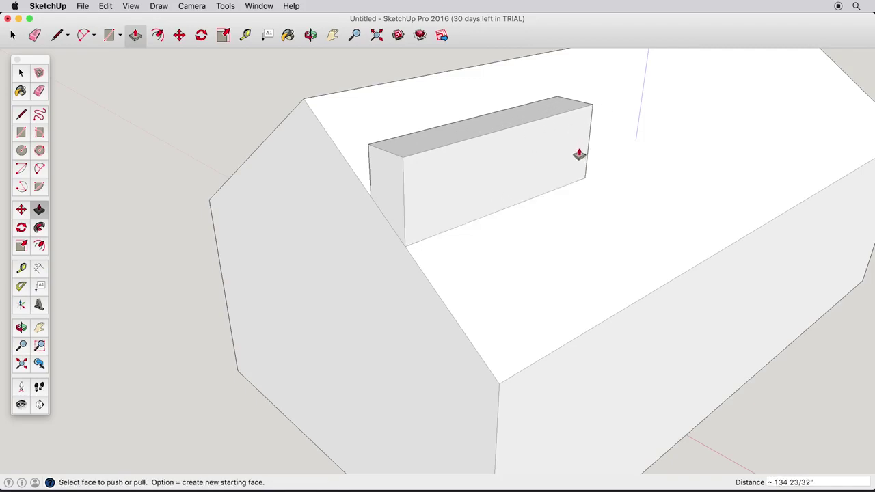
pyautogui.moveTo(387, 192); pyautogui.dragTo(542, 157)
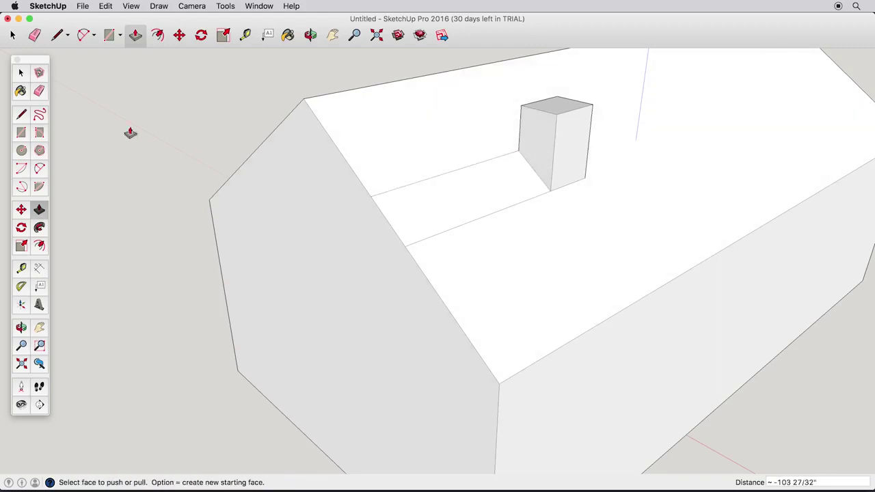
pyautogui.click(21, 74)
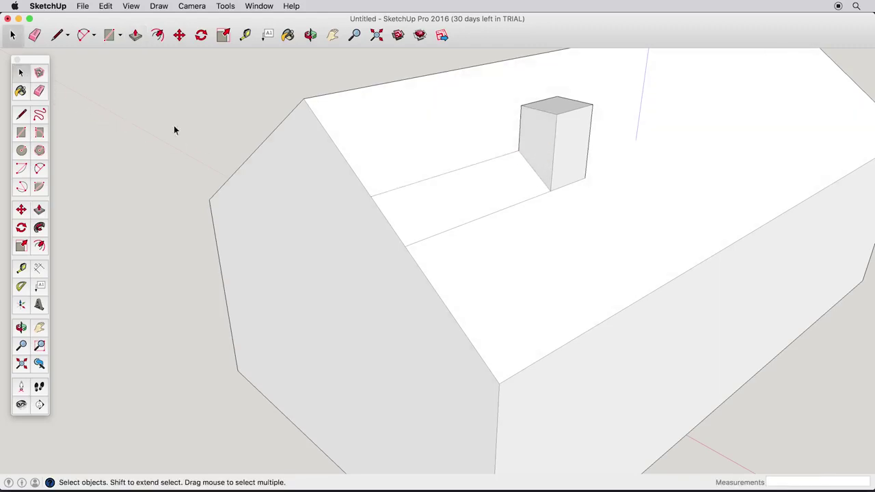
# Step: Select the leftover strip edges and faces beside the chimney to inspect them
pyautogui.click(408, 186)
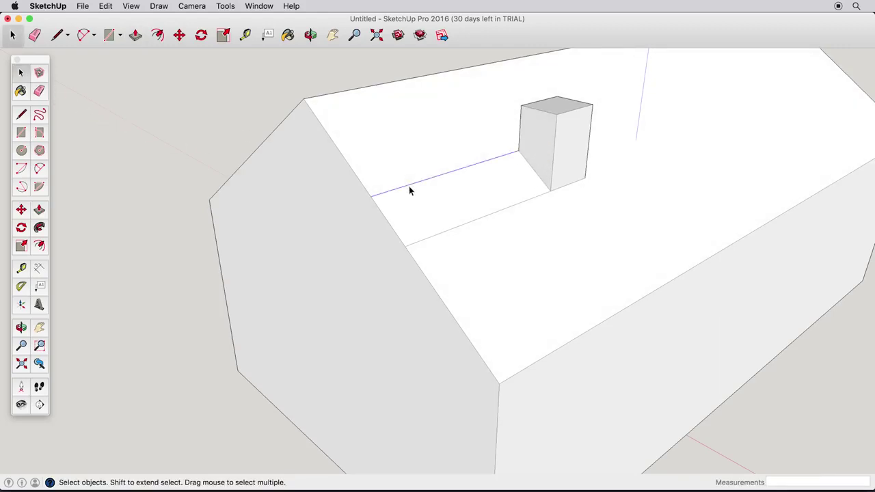
pyautogui.click(438, 233)
pyautogui.click(438, 209)
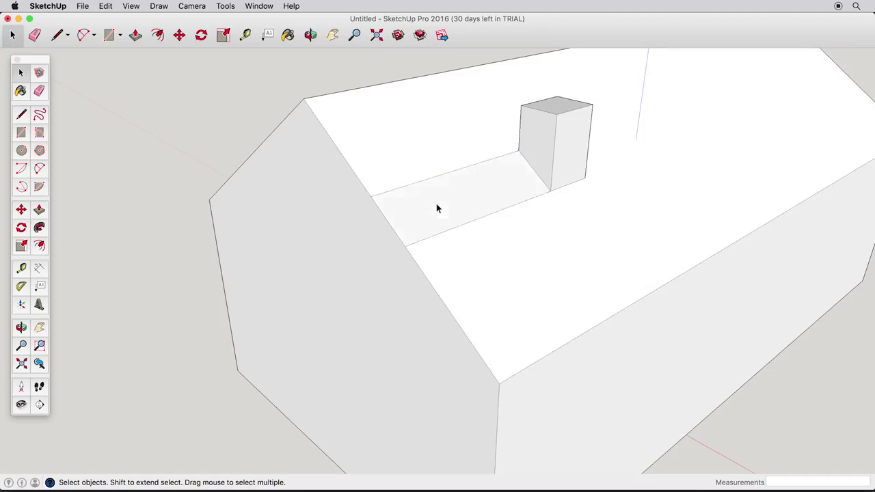
pyautogui.click(428, 144)
pyautogui.click(484, 204)
pyautogui.click(427, 157)
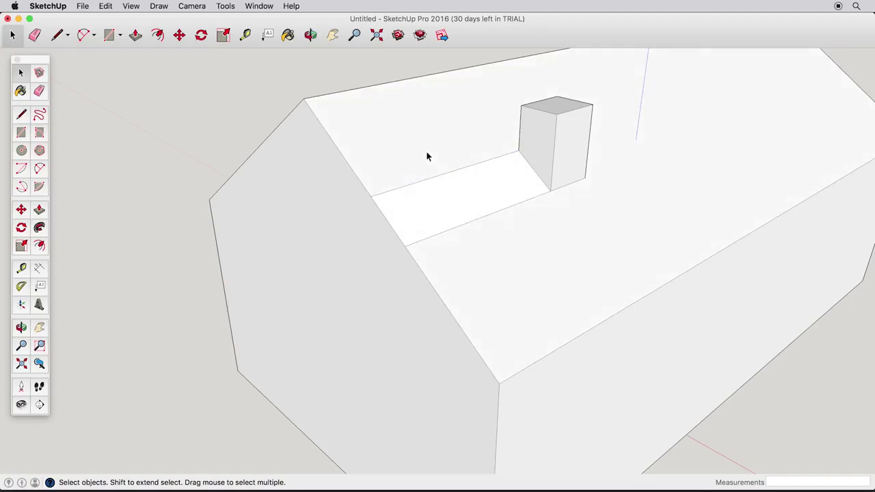
# Step: Erase the strip's upper and lower edges, leaving only the chimney on the roof
pyautogui.click(38, 93)
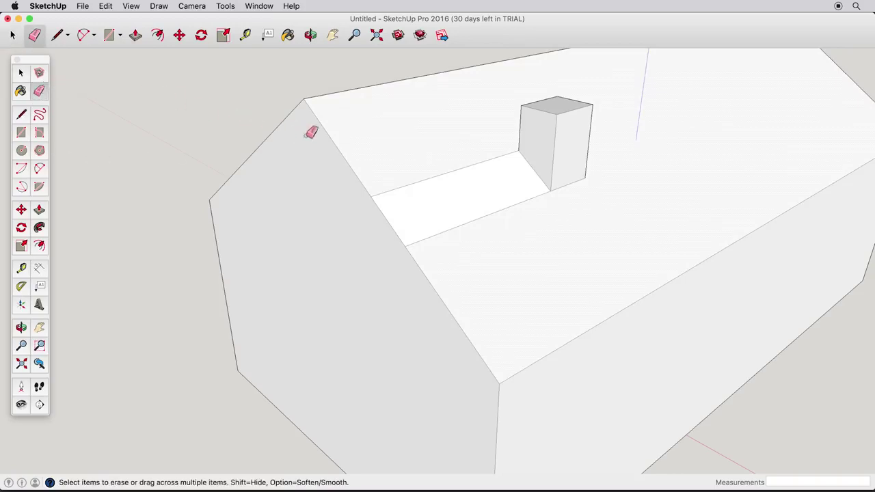
pyautogui.click(437, 176)
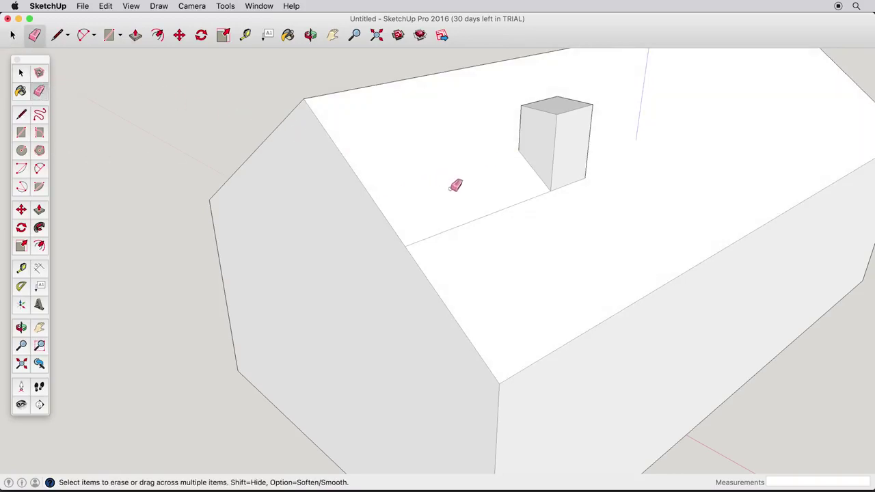
pyautogui.moveTo(478, 217); pyautogui.dragTo(485, 227)
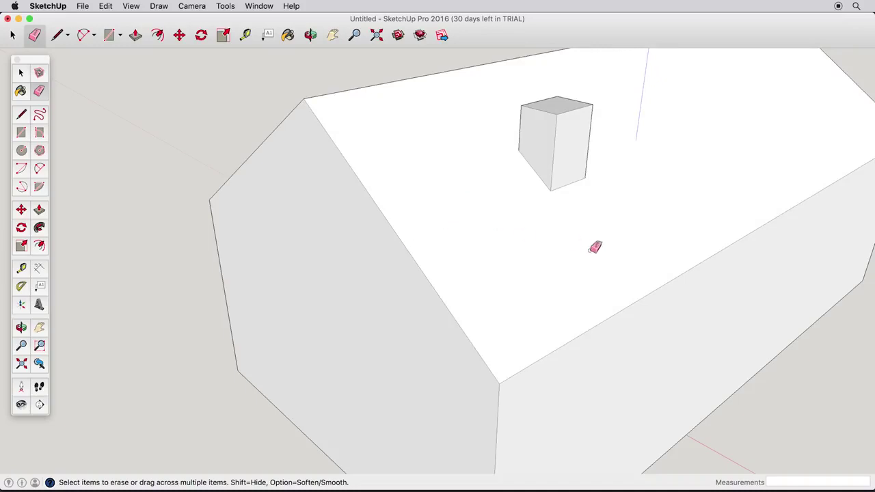
pyautogui.moveTo(596, 247)
pyautogui.mouseDown(button='middle')
pyautogui.moveTo(500, 246)
pyautogui.moveTo(547, 260)
pyautogui.moveTo(479, 239)
pyautogui.mouseUp(button='middle')
# Step: Draw two stacked rectangles at the base of the front wall
pyautogui.click(21, 132)
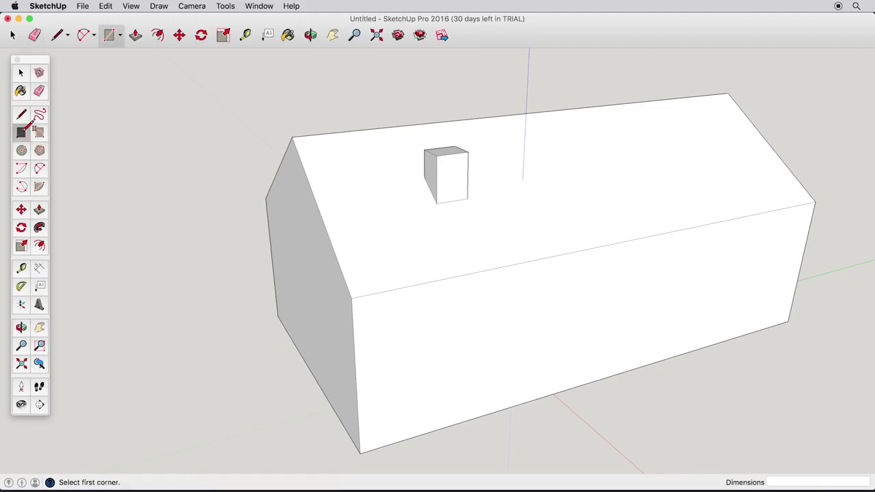
pyautogui.moveTo(554, 374); pyautogui.dragTo(533, 349, button='middle')
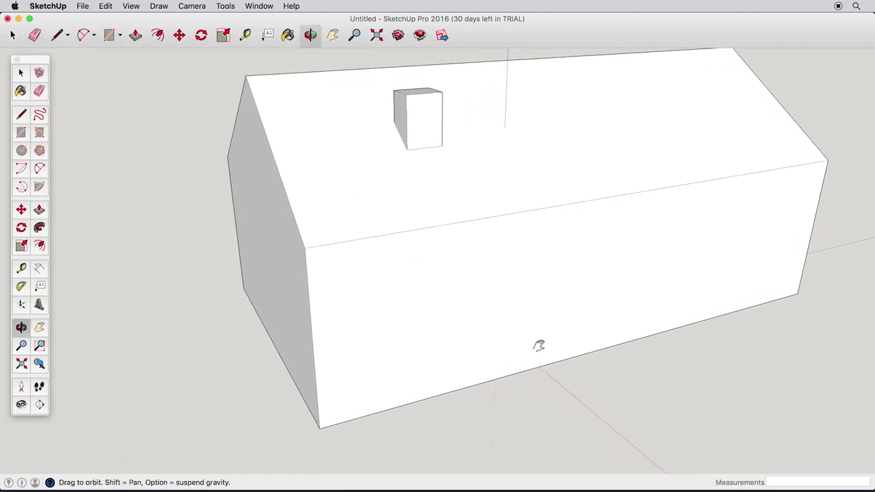
pyautogui.click(492, 379)
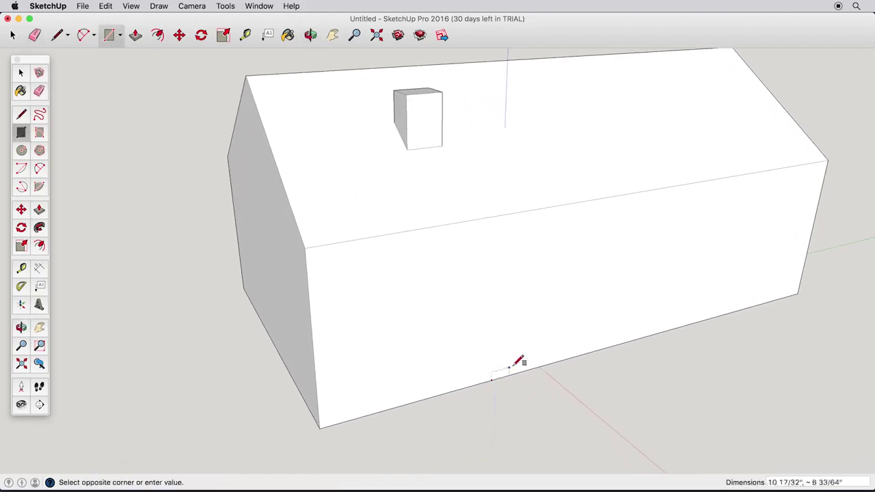
pyautogui.click(636, 313)
pyautogui.click(635, 328)
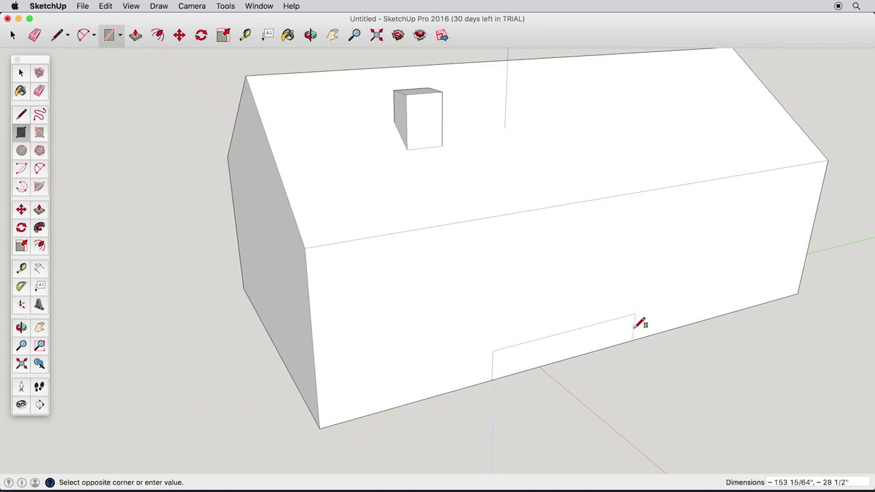
pyautogui.click(493, 378)
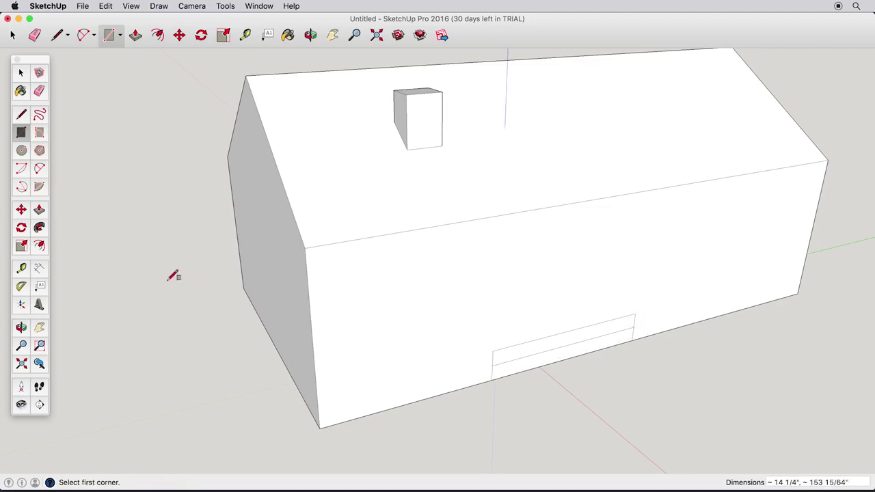
# Step: Pull the lower rectangle outward into a front step
pyautogui.click(39, 210)
pyautogui.moveTo(534, 369); pyautogui.dragTo(552, 372)
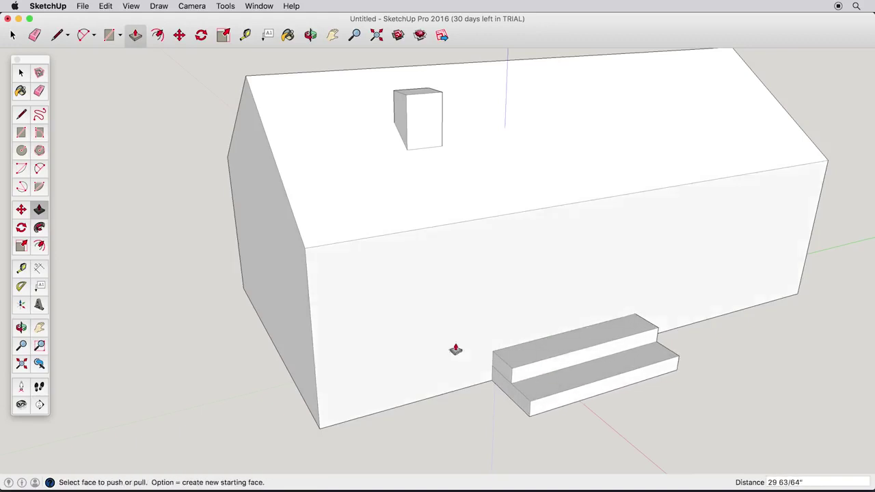
pyautogui.click(24, 132)
# Step: Draw a door rectangle above the steps and a window rectangle beside it
pyautogui.click(513, 344)
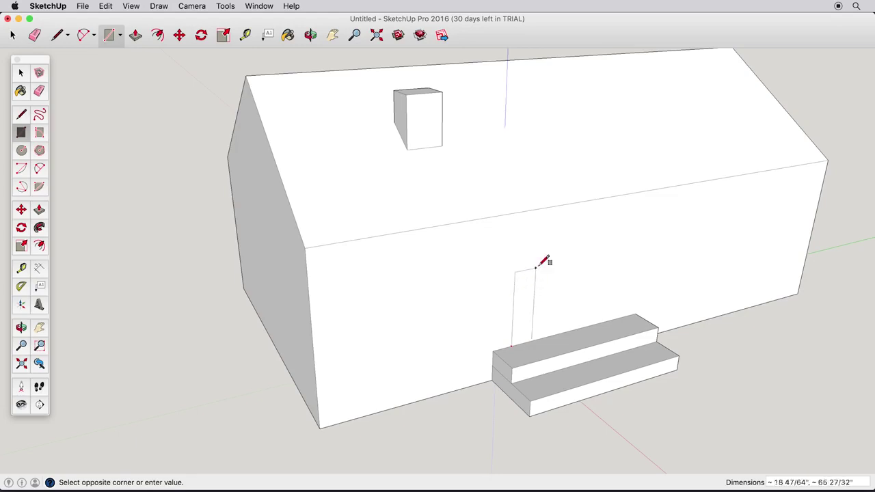
pyautogui.click(573, 231)
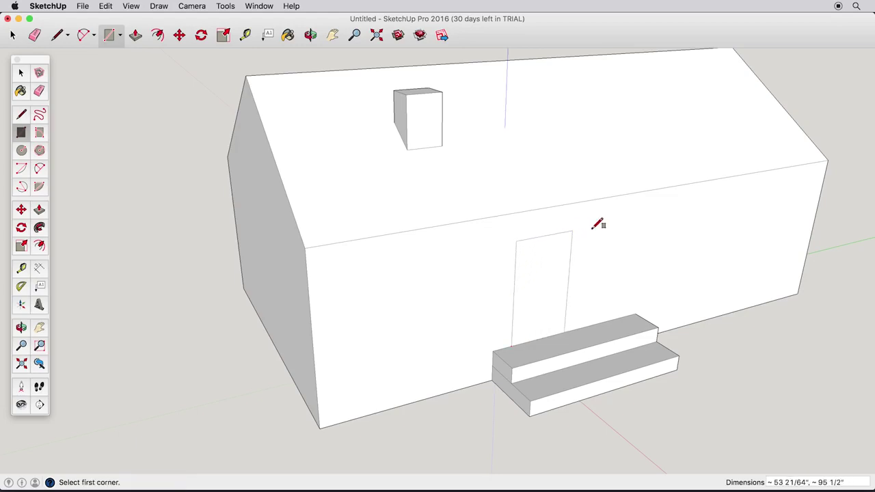
pyautogui.click(592, 229)
pyautogui.click(667, 277)
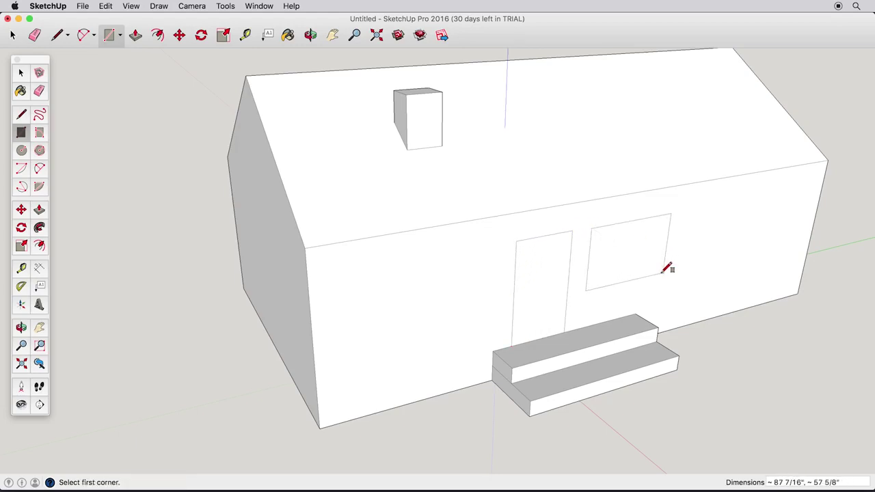
# Step: Push the window and door into the wall and extend the bottom step further left
pyautogui.click(39, 209)
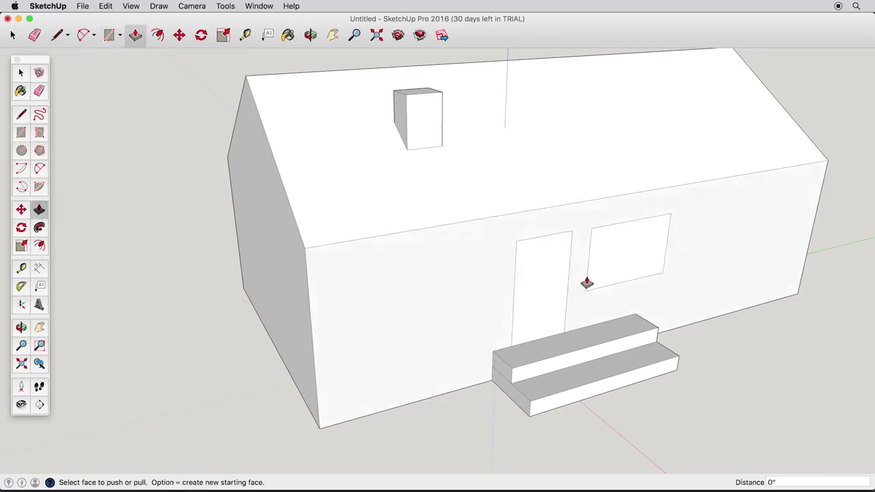
pyautogui.moveTo(608, 277); pyautogui.dragTo(605, 273)
pyautogui.moveTo(551, 293); pyautogui.dragTo(540, 292)
pyautogui.moveTo(518, 404); pyautogui.dragTo(490, 422)
pyautogui.click(39, 92)
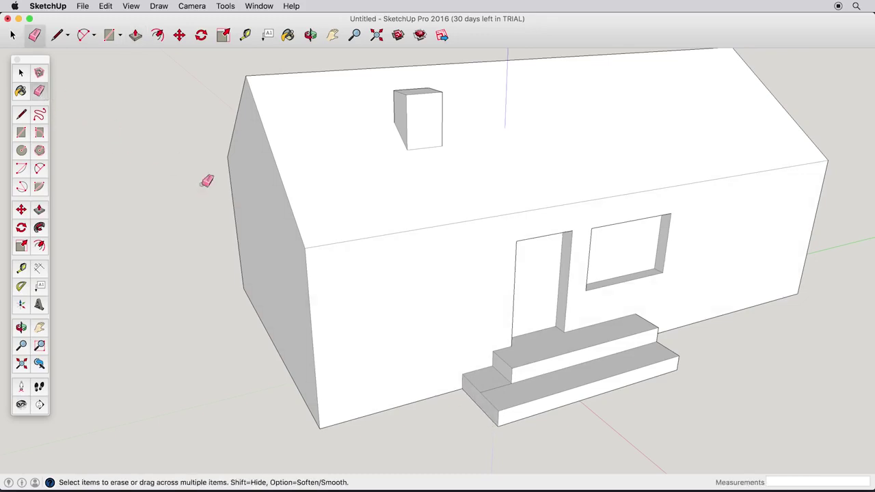